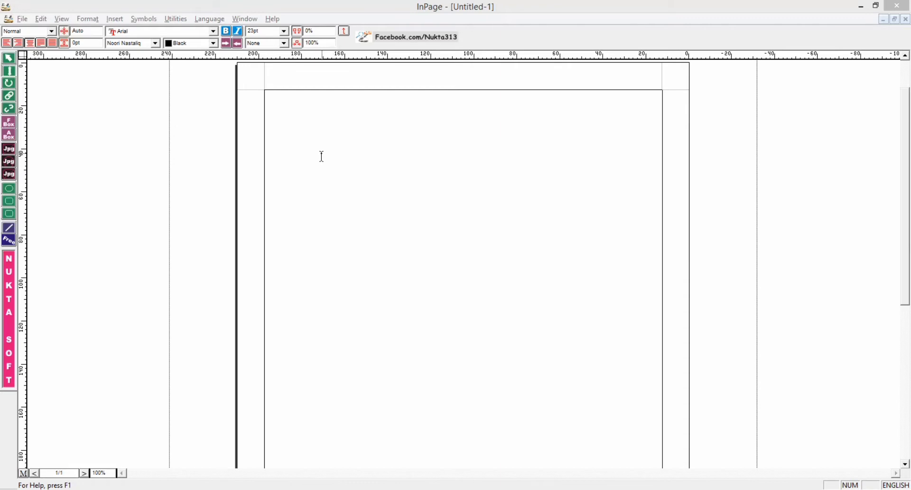
# Enter the centred heading "The Education House" on the first line of the page
pyautogui.click(642, 117)
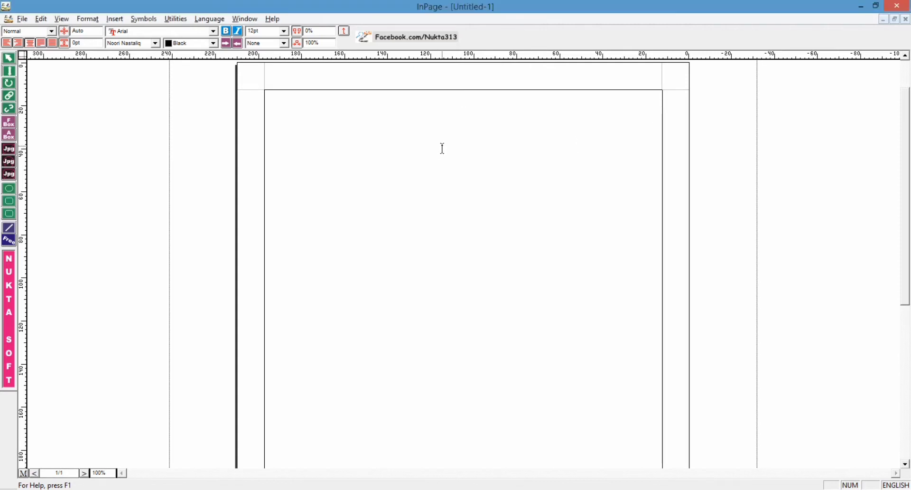
pyautogui.hotkey('ctrl', 'r')
pyautogui.write('jg')
pyautogui.press('BackSpace')
pyautogui.press('BackSpace')
pyautogui.hotkey('ctrl', 'shift', 'c')
pyautogui.hotkey('ctrl', 'space')
pyautogui.press('capslock')
pyautogui.write('ے')
pyautogui.hotkey('ctrl', 'space')
pyautogui.write('T')
pyautogui.press('capslock')
pyautogui.write('he')
pyautogui.press('capslock')
pyautogui.write('E')
pyautogui.press('capslock')
pyautogui.write('ducation')
pyautogui.press('capslock')
pyautogui.write('H')
pyautogui.press('capslock')
pyautogui.write('ouse')
# Enlarge the heading "The Education House" to 20 pt
pyautogui.click(426, 100)
pyautogui.moveTo(428, 100); pyautogui.dragTo(493, 102)
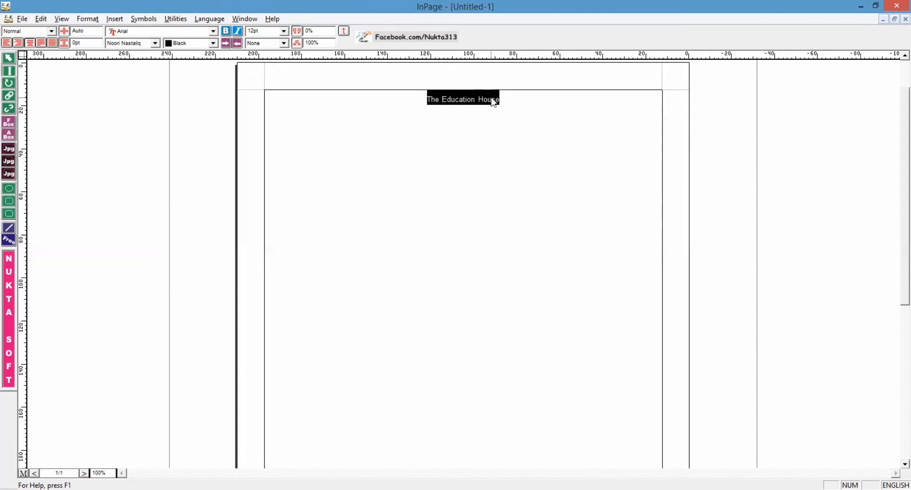
pyautogui.hotkey('ctrl', ']')
pyautogui.hotkey('ctrl', ']')
pyautogui.hotkey('ctrl', ']')
pyautogui.hotkey('ctrl', ']')
pyautogui.hotkey('ctrl', ']')
pyautogui.hotkey('ctrl', ']')
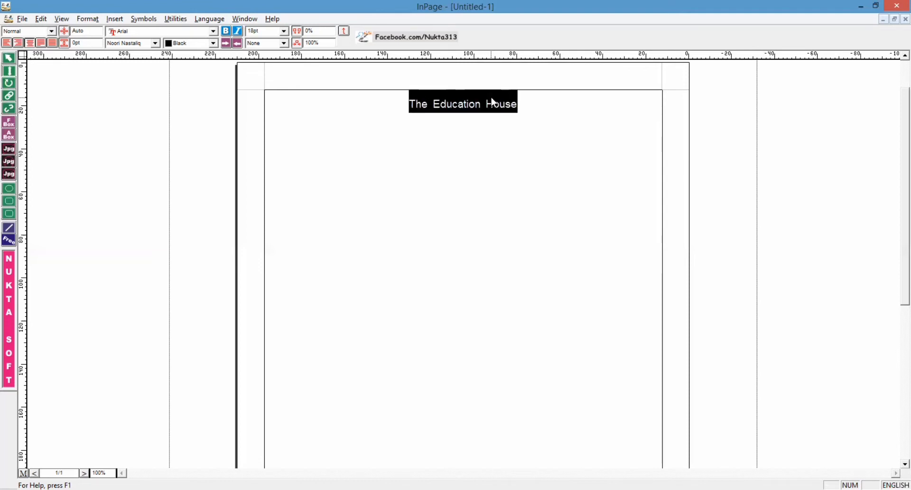
pyautogui.hotkey('ctrl', ']')
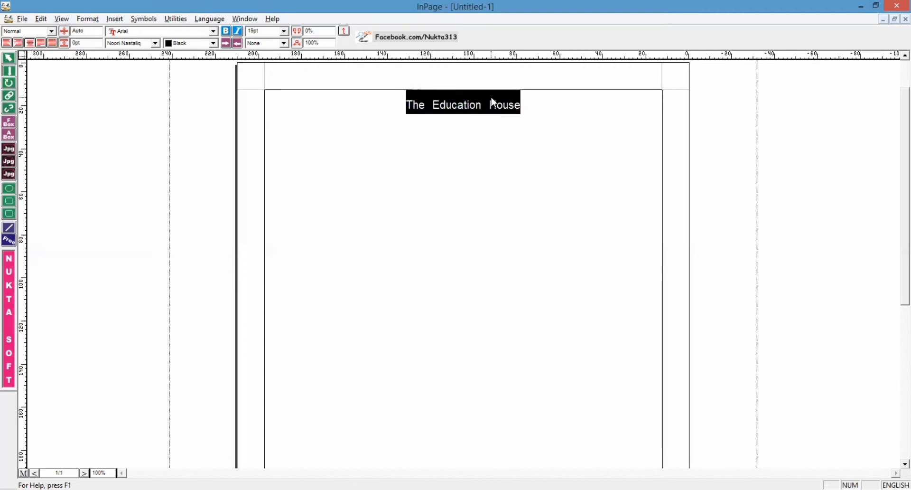
pyautogui.hotkey('ctrl', ']')
pyautogui.click(541, 122)
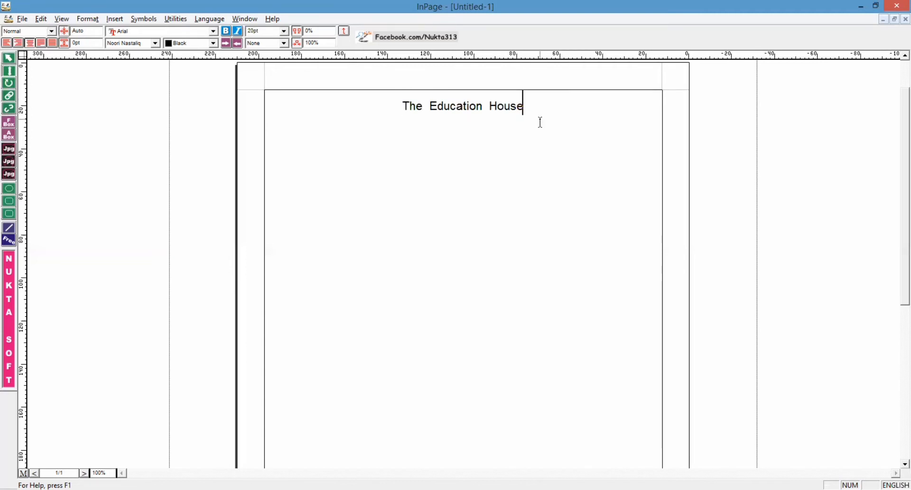
# Insert a table with 2 rows and 8 columns below the heading, leaving a blank line between them
pyautogui.press('Return')
pyautogui.press('Return')
pyautogui.click(114, 19)
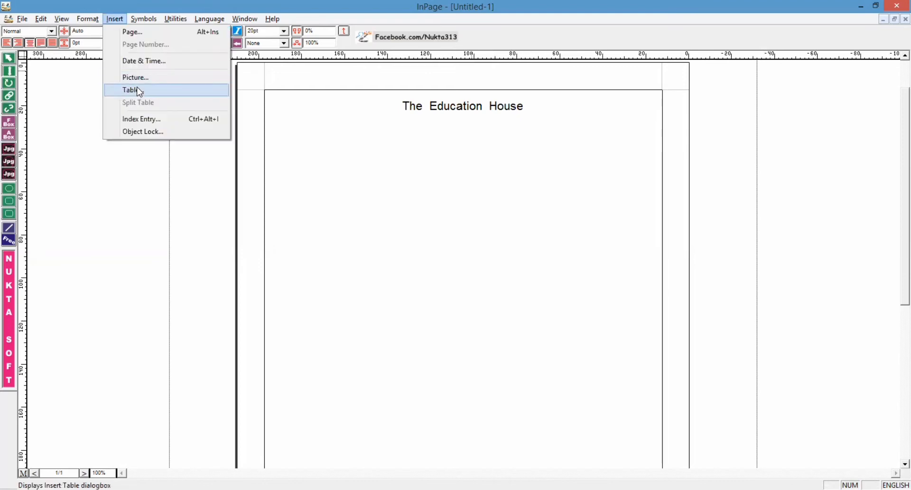
pyautogui.click(139, 90)
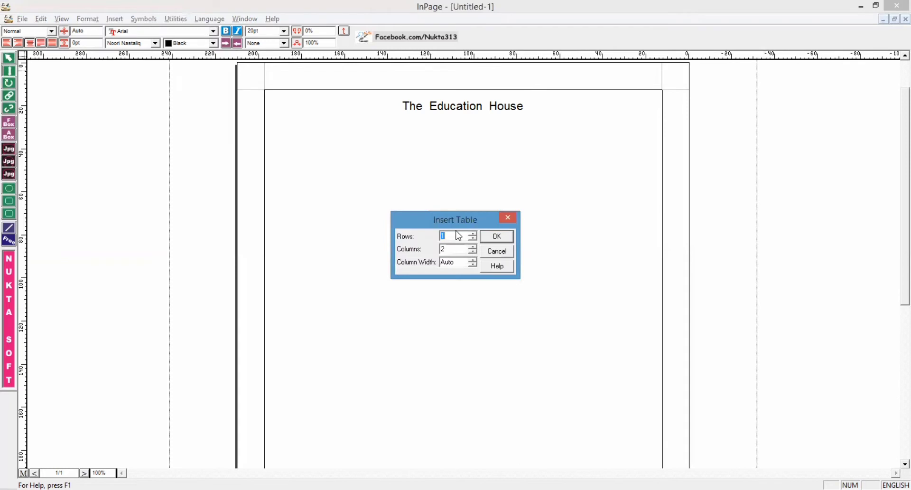
pyautogui.click(458, 234)
pyautogui.press('BackSpace')
pyautogui.write('2')
pyautogui.click(459, 252)
pyautogui.press('BackSpace')
pyautogui.write('8')
pyautogui.click(497, 236)
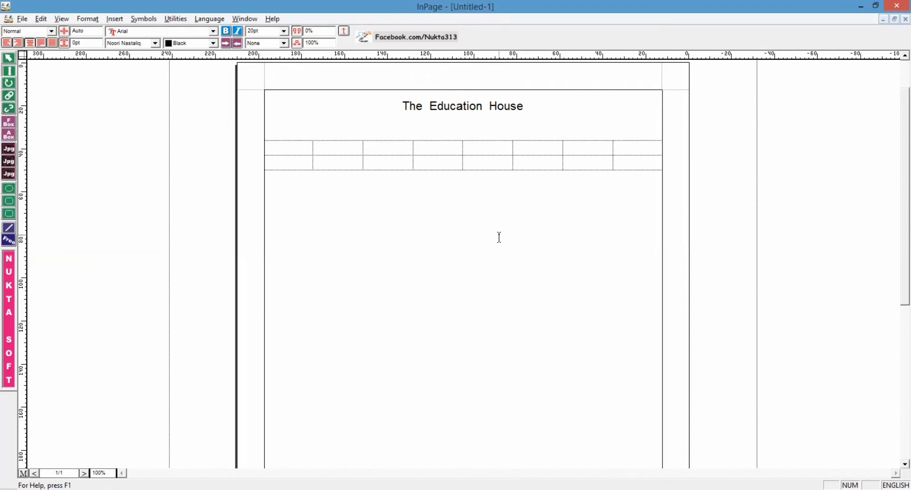
# Label the two cells of the table's first column "Name" and "Roll no"
pyautogui.doubleClick(304, 150)
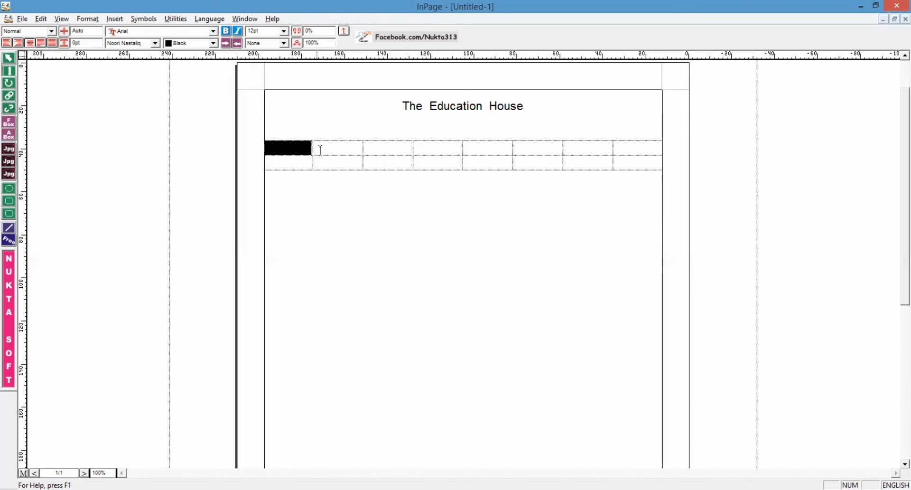
pyautogui.click(321, 150)
pyautogui.click(292, 150)
pyautogui.press('capslock')
pyautogui.write('N')
pyautogui.press('capslock')
pyautogui.write('ame')
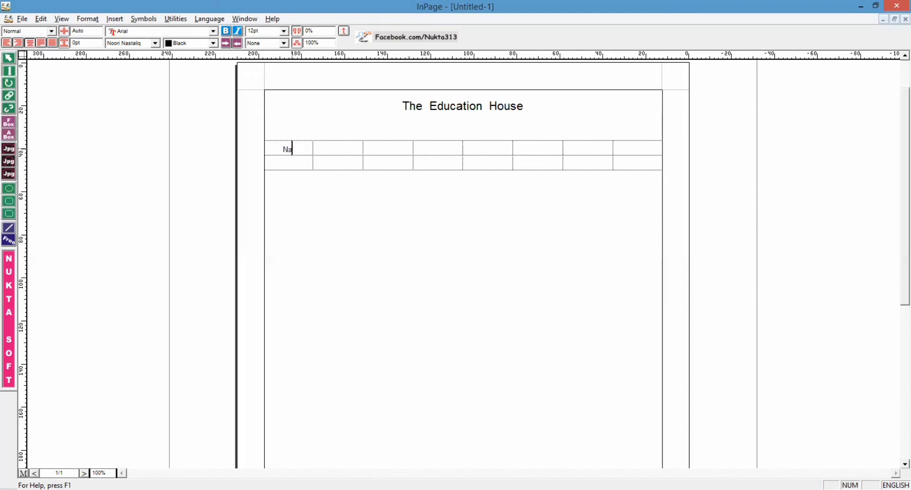
pyautogui.click(291, 163)
pyautogui.press('capslock')
pyautogui.write('R')
pyautogui.press('capslock')
pyautogui.write('oll no')
# Label the two cells of the third column "Subject" and "section"
pyautogui.click(386, 146)
pyautogui.write('Su')
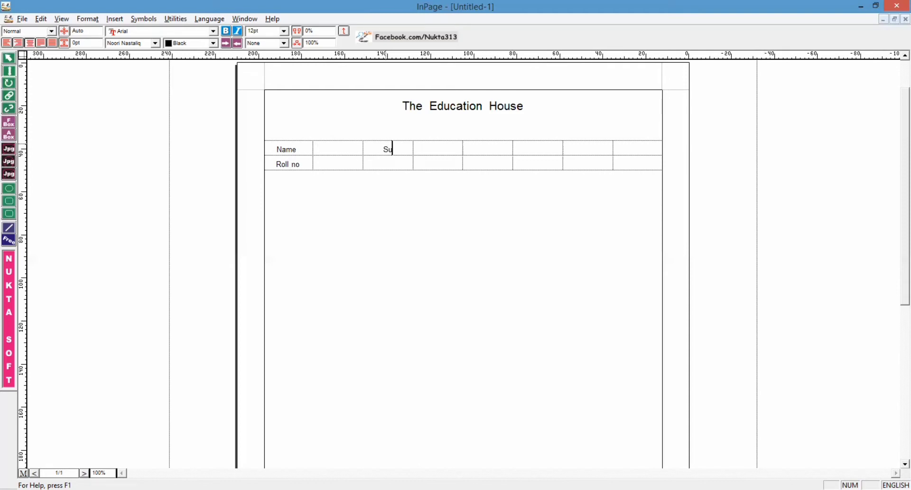
pyautogui.write('bject')
pyautogui.click(397, 169)
pyautogui.write('section')
# Label the two cells of the fifth column "Time Allowed" and "Marks"
pyautogui.click(486, 148)
pyautogui.write('Time')
pyautogui.press('capslock')
pyautogui.write('A')
pyautogui.press('capslock')
pyautogui.write('ll')
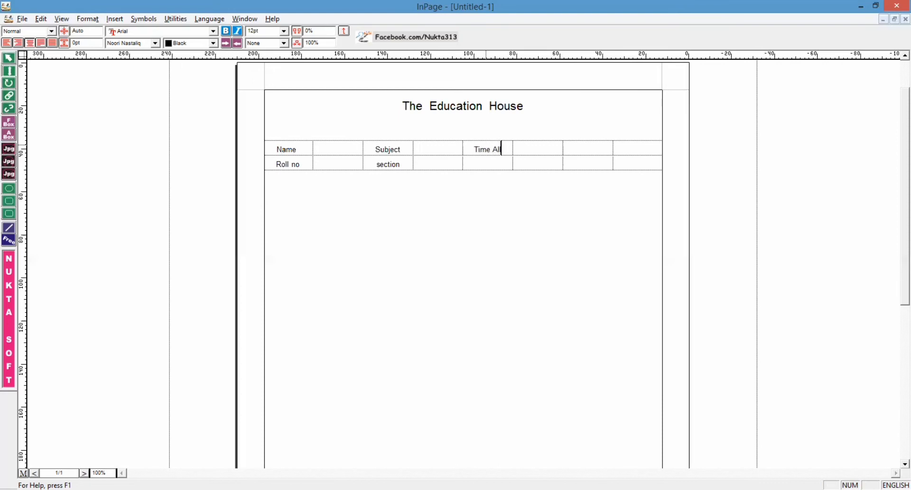
pyautogui.write('owed')
pyautogui.click(493, 162)
pyautogui.press('capslock')
pyautogui.write('M')
pyautogui.press('capslock')
pyautogui.write('i')
pyautogui.press('BackSpace')
pyautogui.write('arks')
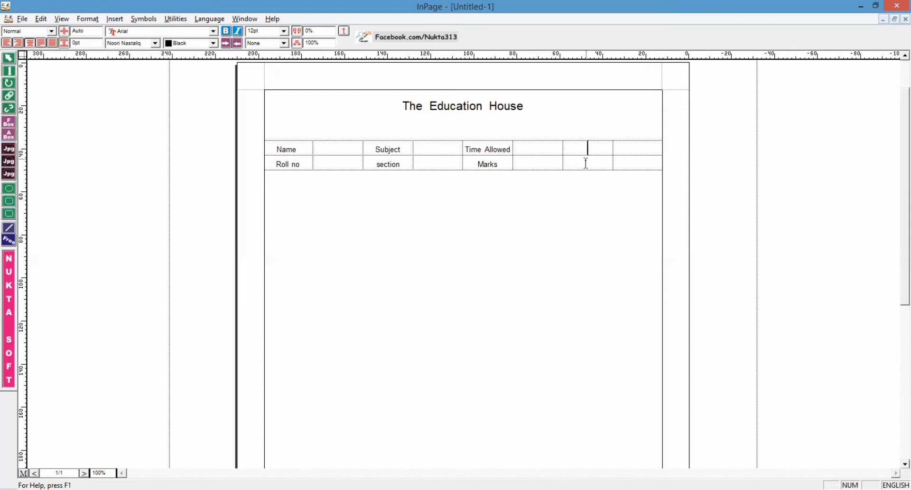
# Label the seventh column's cells "Class" in the upper row and "Date" in the lower row
pyautogui.click(586, 163)
pyautogui.press('capslock')
pyautogui.write('D')
pyautogui.press('capslock')
pyautogui.write('ate')
pyautogui.click(595, 151)
pyautogui.press('capslock')
pyautogui.write('C')
pyautogui.press('capslock')
pyautogui.write('lass')
# Fill in the student's name and roll number in the second column beside their labels
pyautogui.press('capslock')
pyautogui.click(339, 149)
pyautogui.write('A')
pyautogui.press('capslock')
pyautogui.write('hmed')
pyautogui.click(346, 161)
pyautogui.write('1056')
# Fill in "Physics" as the subject and "A" as the section in the fourth column
pyautogui.click(428, 149)
pyautogui.write('P')
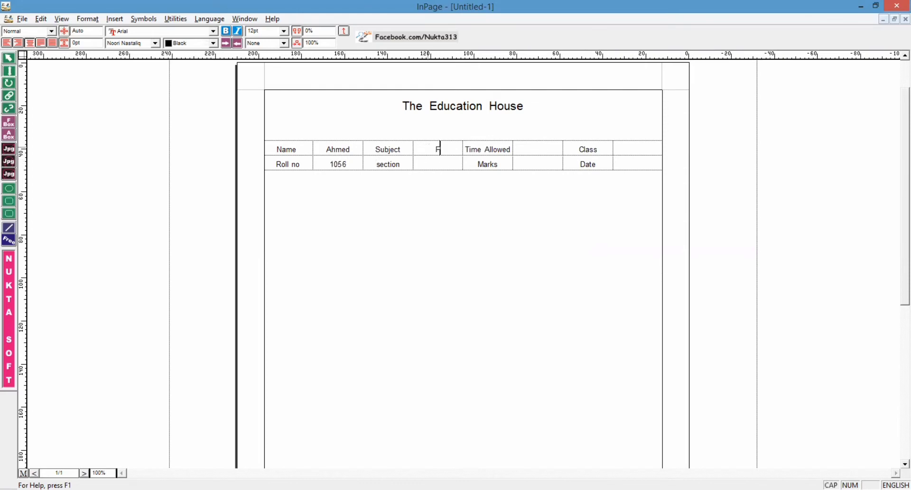
pyautogui.write('hysics')
pyautogui.click(433, 164)
pyautogui.press('capslock')
pyautogui.write('A')
pyautogui.press('capslock')
# Fill in 45 for the time allowed and 55 for the marks in the sixth column
pyautogui.click(530, 150)
pyautogui.write('45')
pyautogui.click(537, 164)
pyautogui.write('55')
# Fill in "9th" as the class and "11-11-21" as the date in the last column
pyautogui.click(624, 150)
pyautogui.write('9')
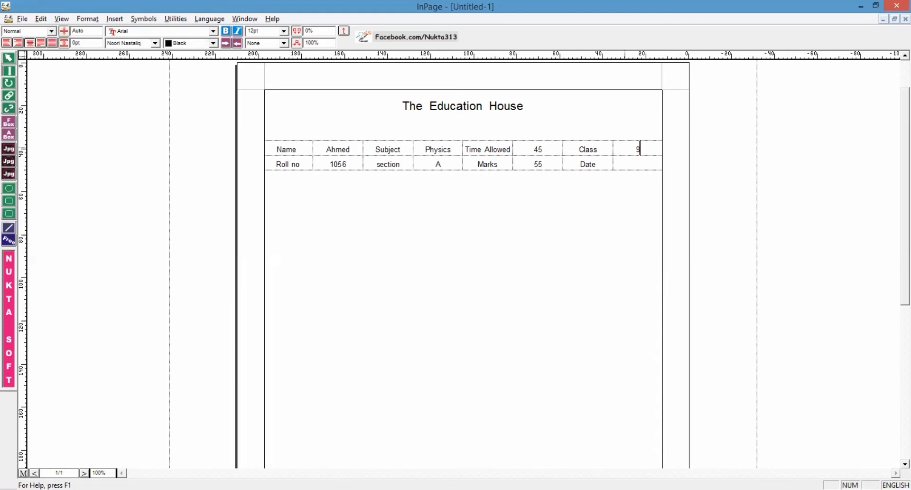
pyautogui.write('th')
pyautogui.click(627, 158)
pyautogui.write('11-11-21')
# Select all cells in both rows of the table
pyautogui.moveTo(271, 146); pyautogui.dragTo(621, 165)
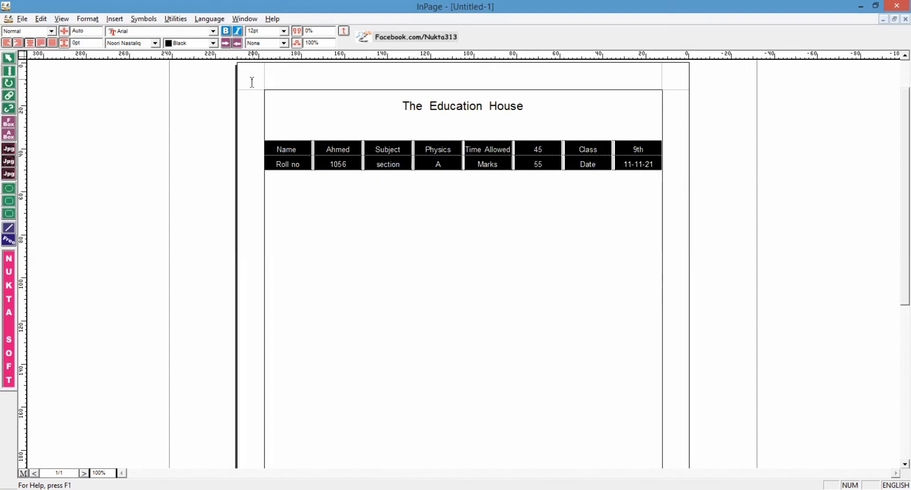
pyautogui.click(90, 21)
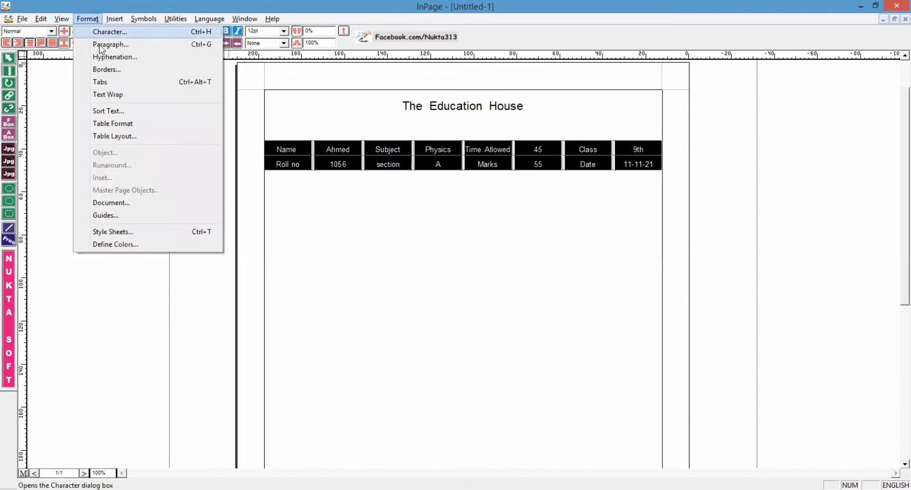
pyautogui.click(130, 136)
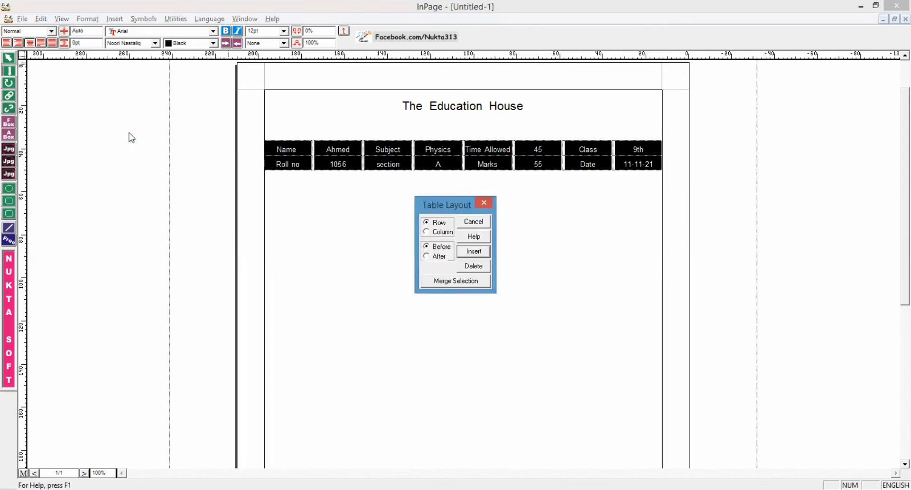
pyautogui.click(466, 259)
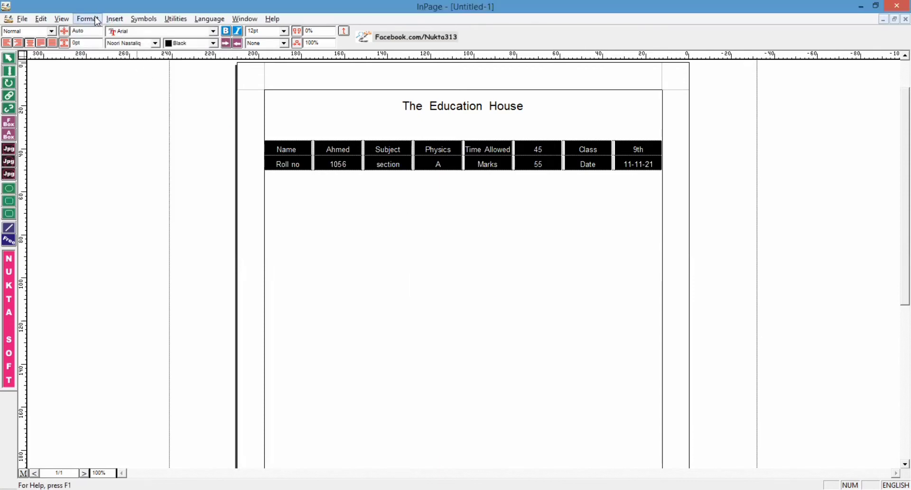
# Apply a solid black 1 pt border to all selected table cells
pyautogui.click(98, 20)
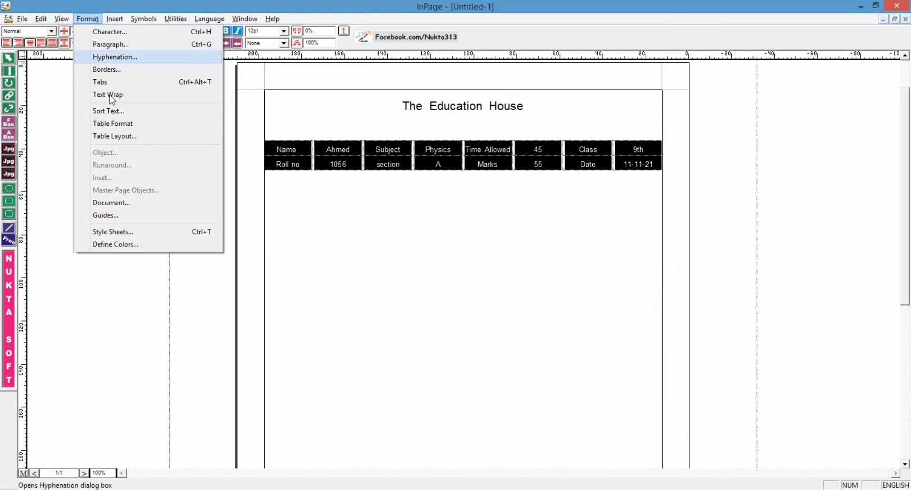
pyautogui.click(116, 123)
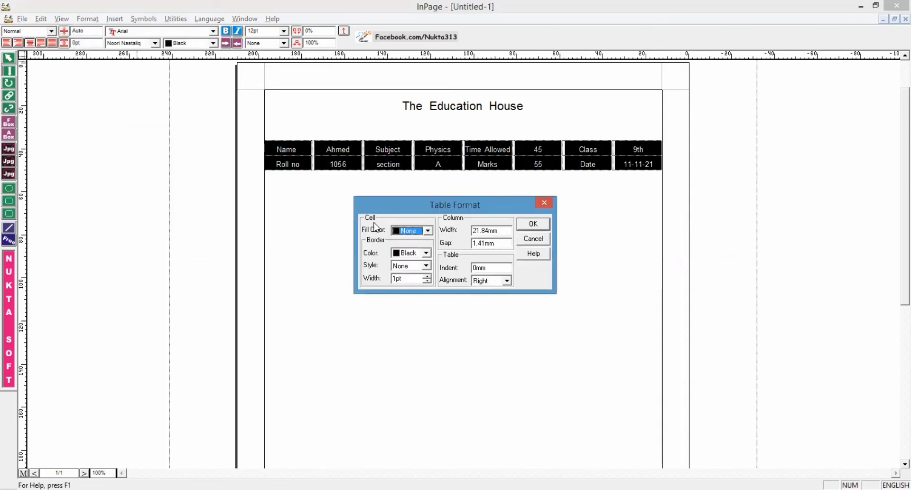
pyautogui.click(426, 266)
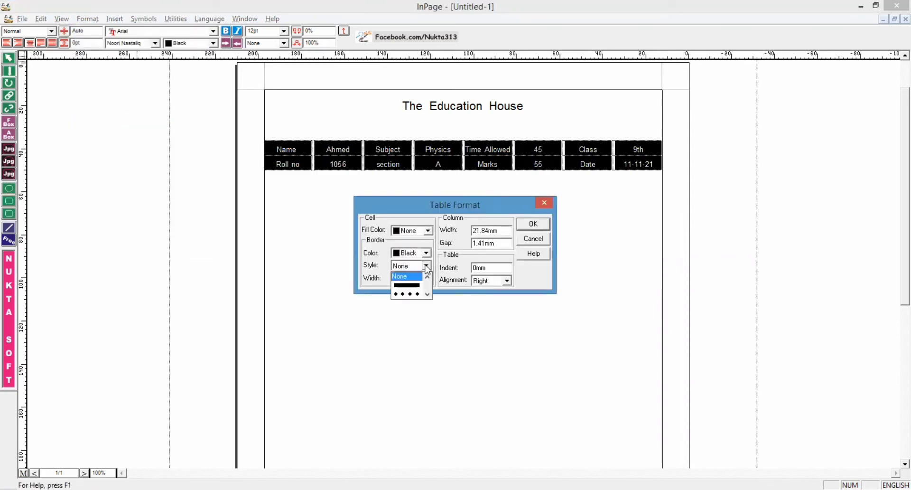
pyautogui.click(411, 286)
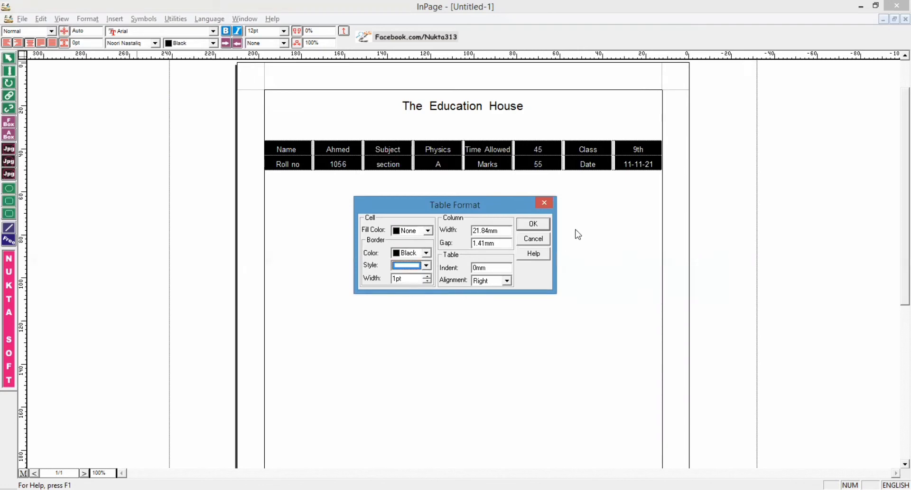
pyautogui.click(537, 222)
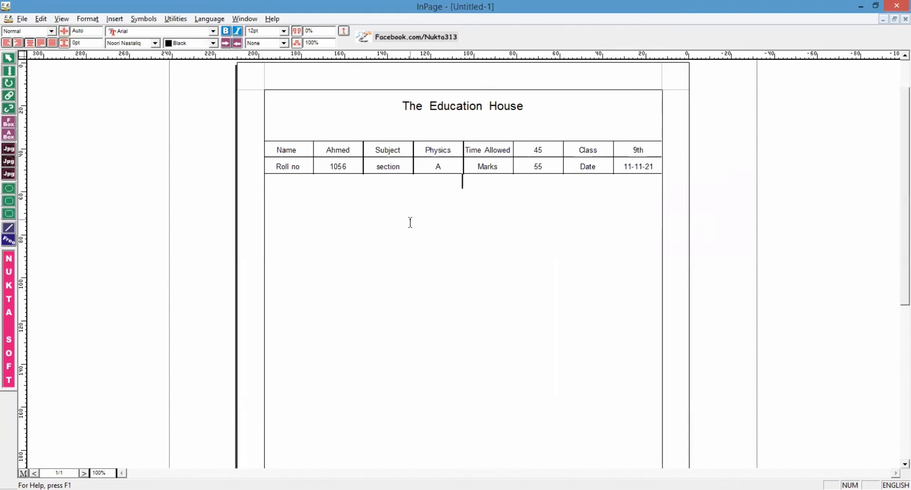
pyautogui.click(276, 150)
pyautogui.moveTo(643, 149); pyautogui.dragTo(299, 161)
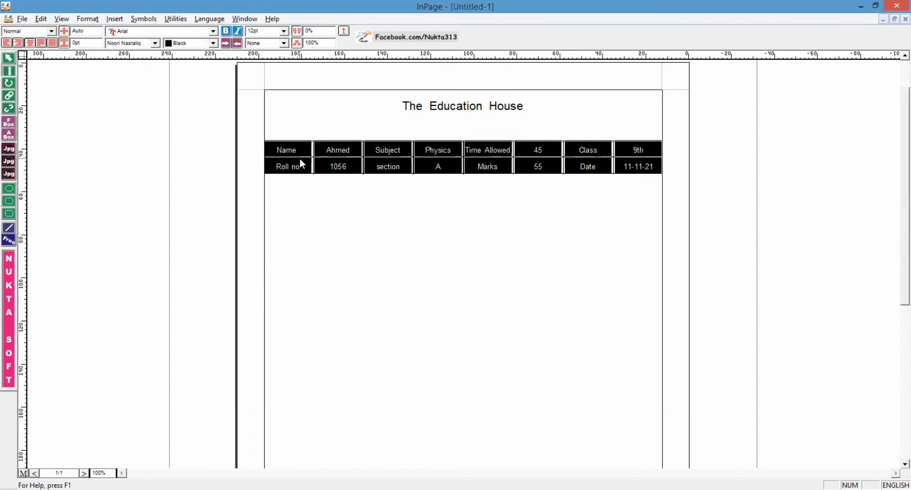
pyautogui.click(301, 162)
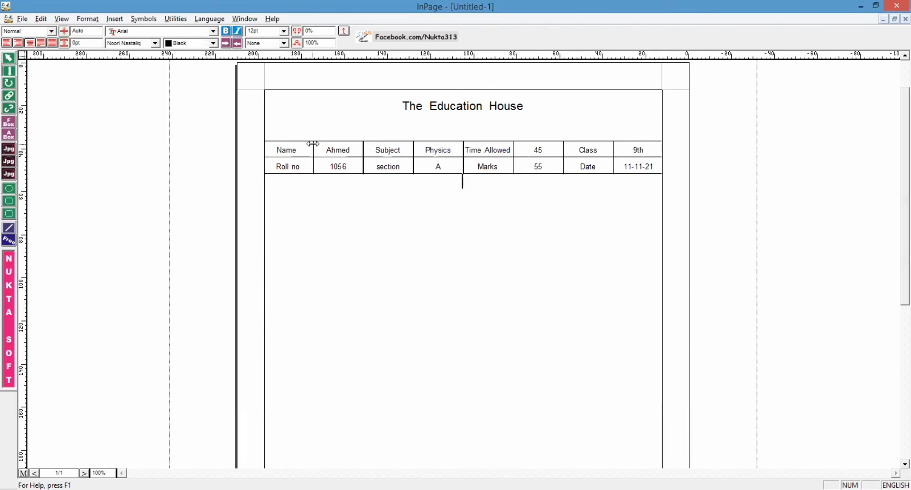
# Resize the table columns, narrowing the first, third, sixth and last and widening the others, keeping "Time Allowed" on one line
pyautogui.moveTo(313, 143); pyautogui.dragTo(303, 144)
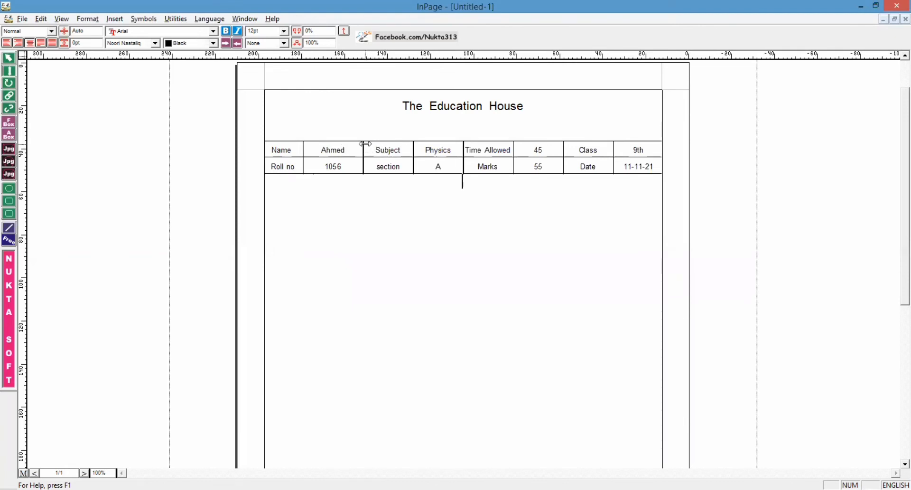
pyautogui.moveTo(364, 144); pyautogui.dragTo(372, 144)
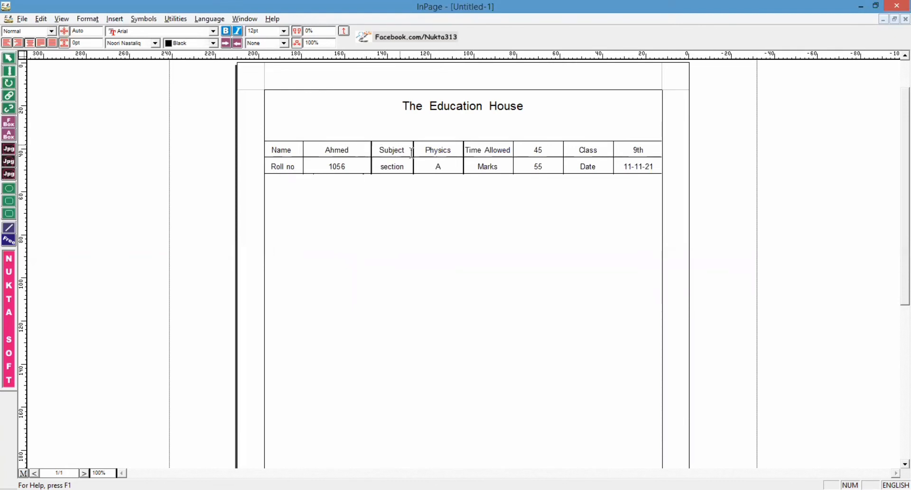
pyautogui.moveTo(464, 143); pyautogui.dragTo(470, 141)
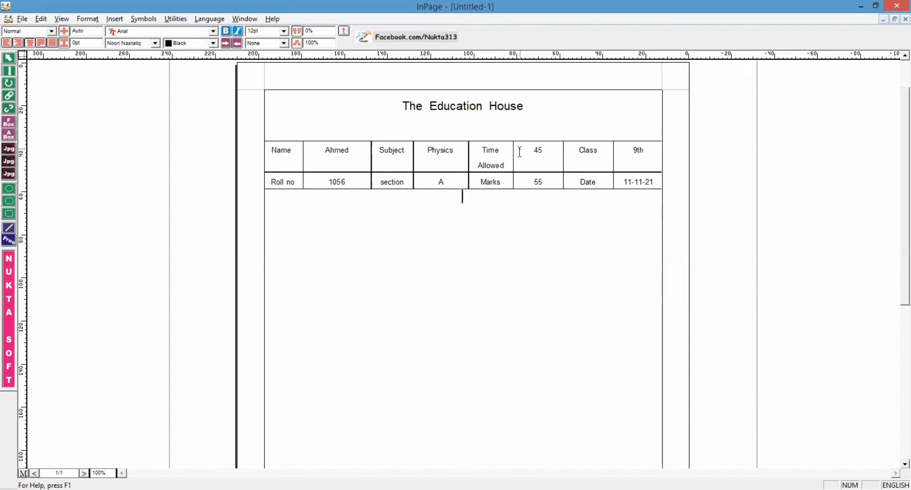
pyautogui.moveTo(512, 148); pyautogui.dragTo(526, 149)
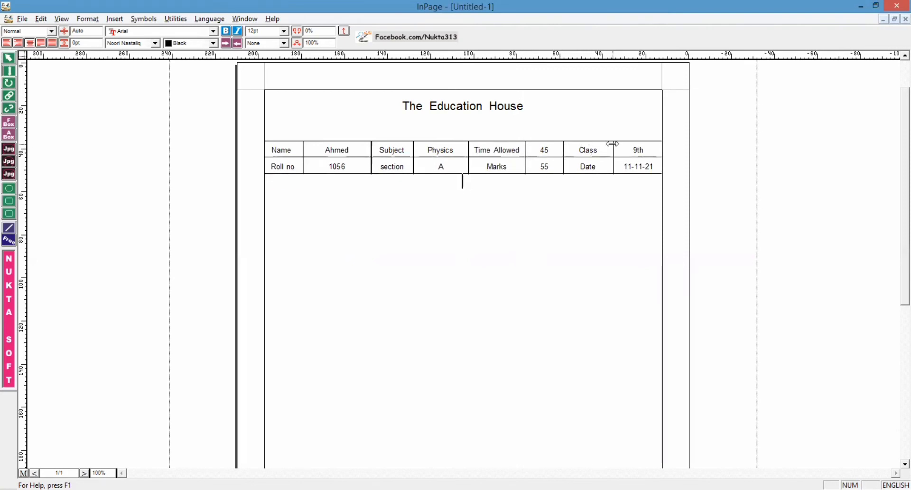
pyautogui.moveTo(612, 144); pyautogui.dragTo(625, 142)
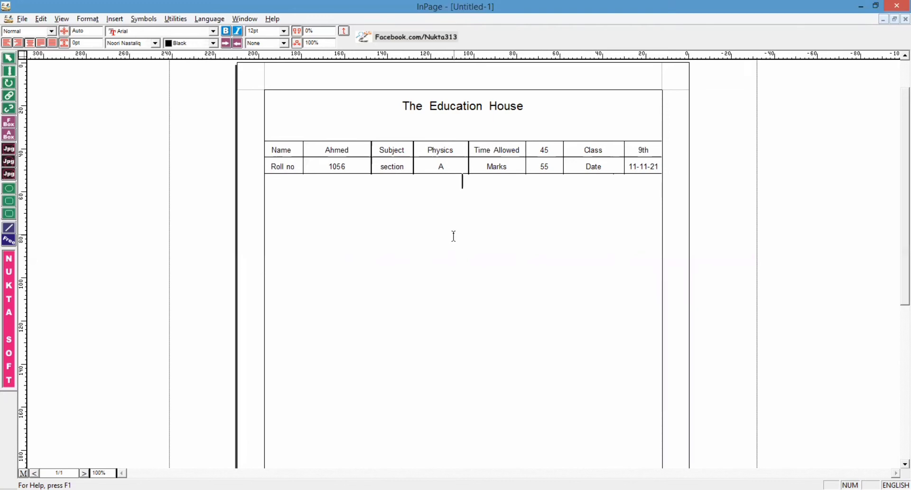
pyautogui.press('Return')
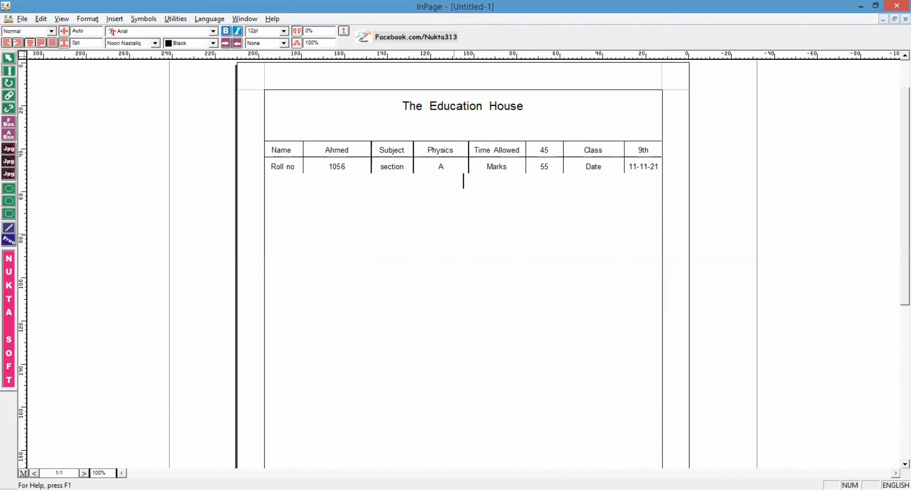
pyautogui.press('Return')
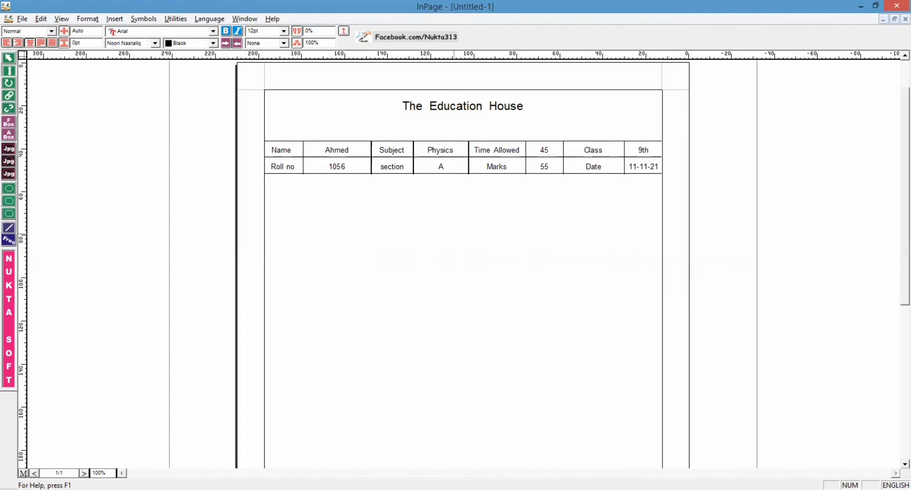
pyautogui.write('q')
pyautogui.press('BackSpace')
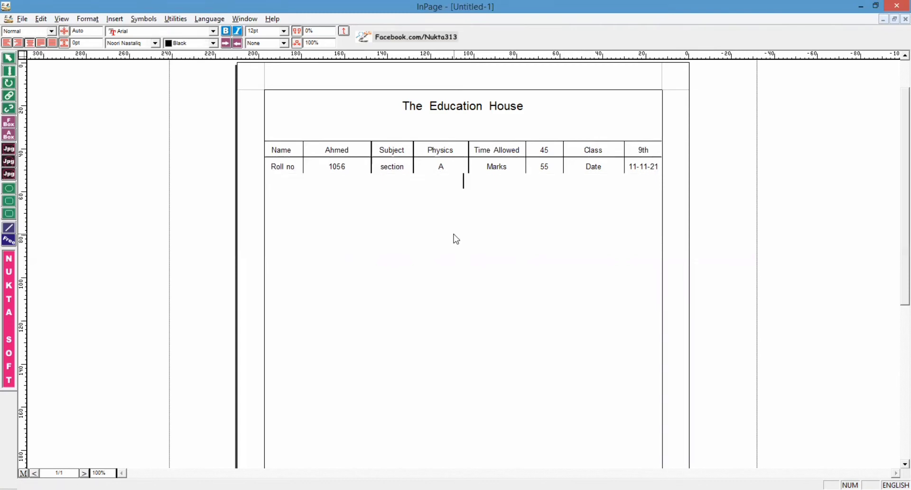
pyautogui.hotkey('alt', '-')
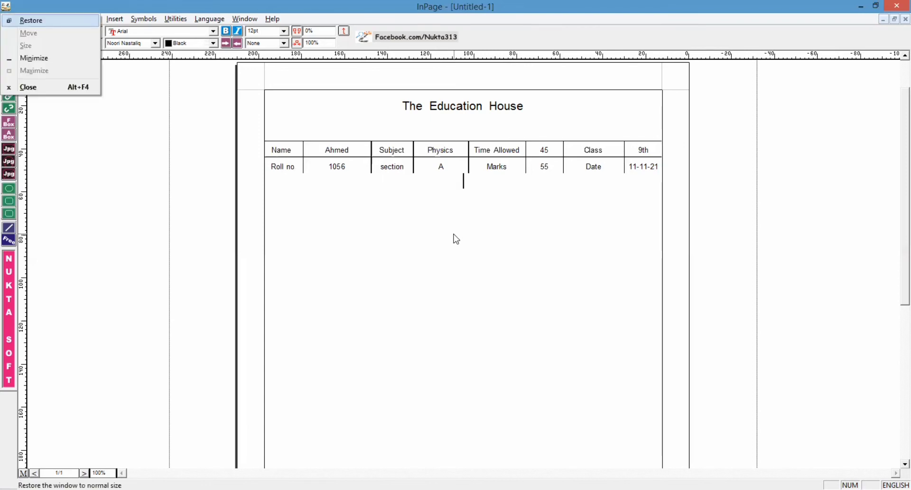
pyautogui.press('Escape')
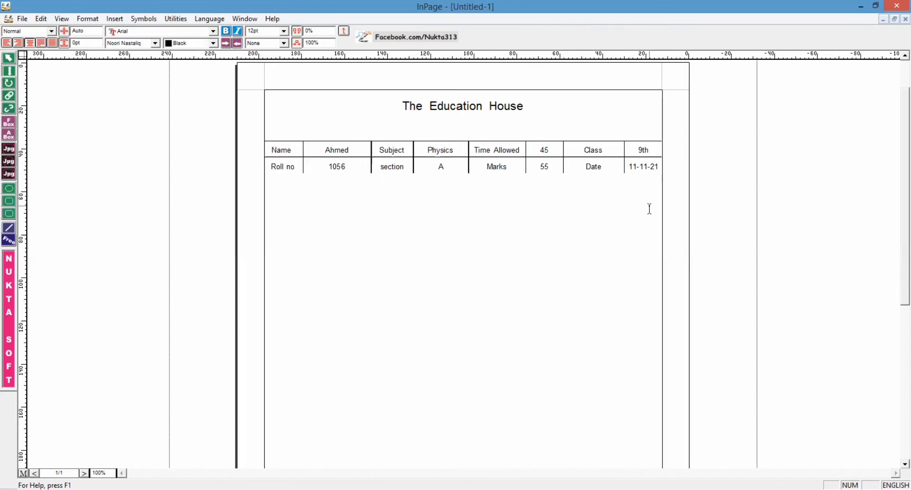
# Write the right-aligned Urdu line "سوال نمبر 1 : درست جوابات کا انتخاب کریں۔" directly below the student details table
pyautogui.hotkey('ctrl', 'shift', 'r')
pyautogui.hotkey('ctrl', 'space')
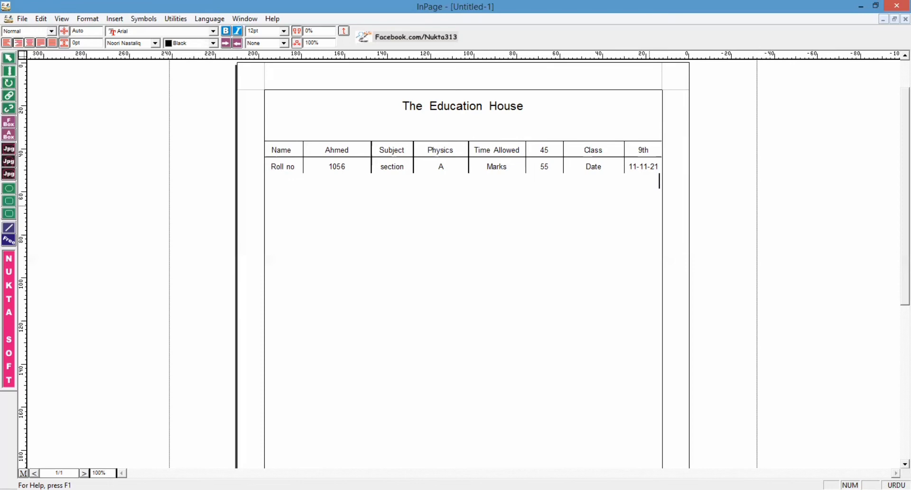
pyautogui.press('capslock')
pyautogui.press('capslock')
pyautogui.write('ال')
pyautogui.write(': درست جوابات کا انتخاب کریں۔')
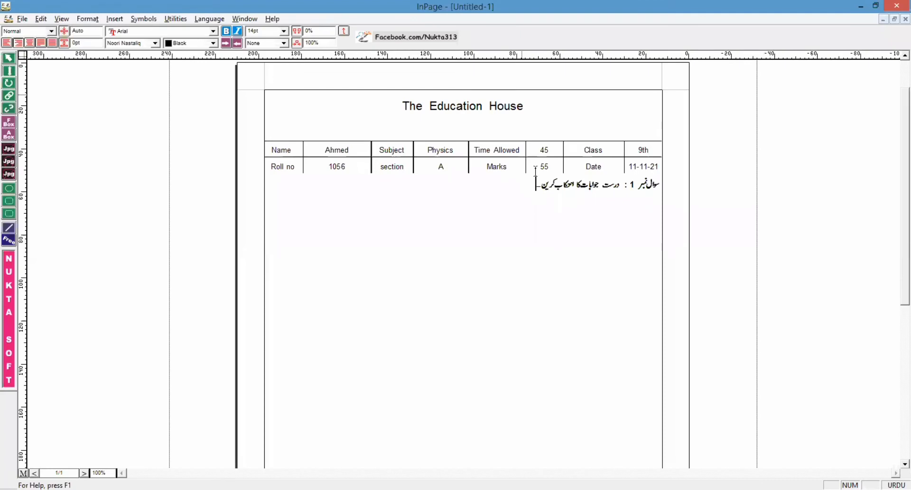
pyautogui.write('.')
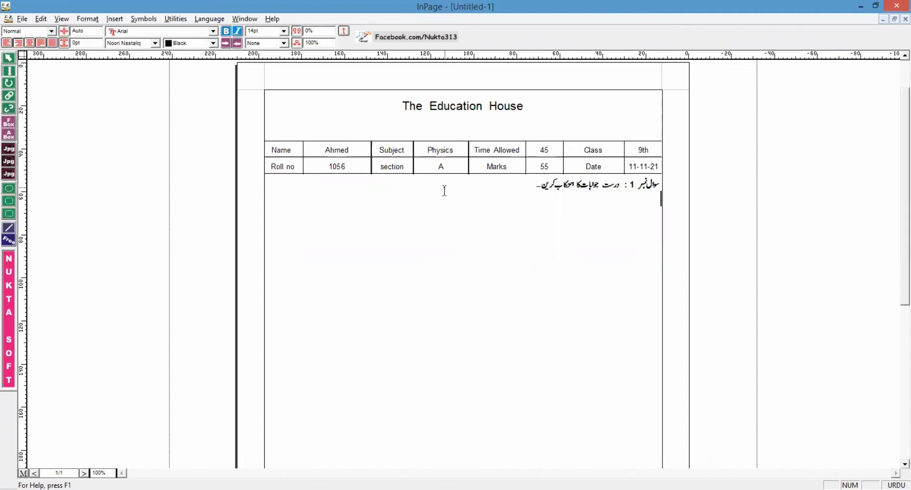
# Insert a table with 1 row, 8 columns and automatic column width below the question line
pyautogui.click(124, 21)
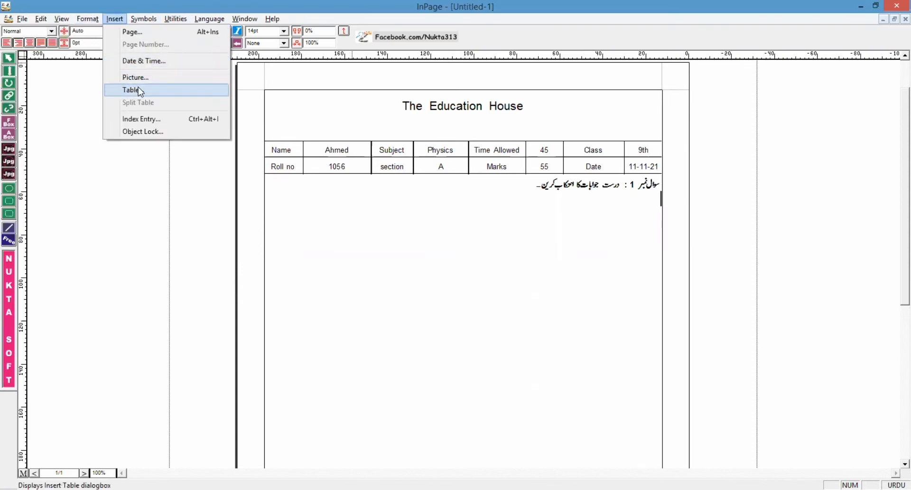
pyautogui.click(134, 90)
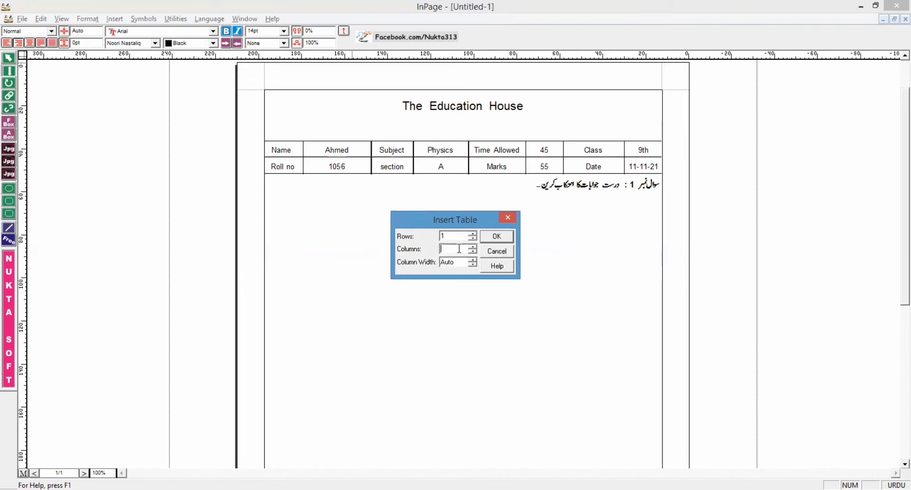
pyautogui.write('8')
pyautogui.click(505, 240)
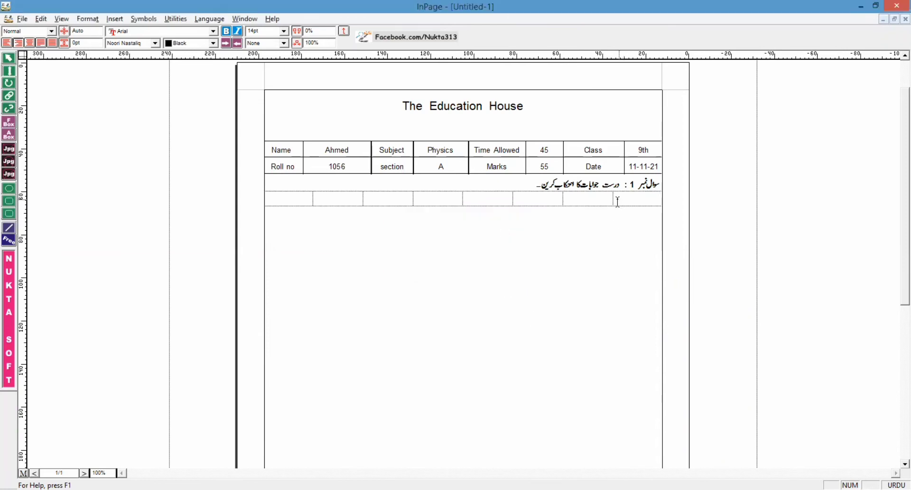
# Narrow every other column of the new table, starting with the rightmost, and widen the columns between them
pyautogui.moveTo(615, 196); pyautogui.dragTo(646, 196)
pyautogui.moveTo(513, 196); pyautogui.dragTo(547, 196)
pyautogui.moveTo(415, 198); pyautogui.dragTo(445, 198)
pyautogui.moveTo(313, 198); pyautogui.dragTo(347, 195)
# Label the four narrow cells from right to left with ا, ب, ت and ج
pyautogui.click(650, 199)
pyautogui.click(560, 199)
pyautogui.write('ب')
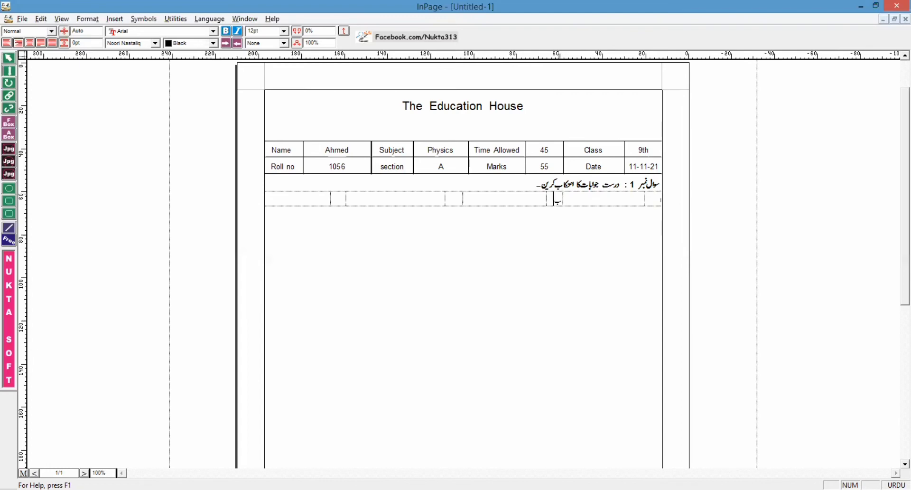
pyautogui.click(453, 199)
pyautogui.write('ت')
pyautogui.click(338, 199)
pyautogui.write('ث')
# Centre the option letters within the cells of the one-row table
pyautogui.moveTo(338, 198); pyautogui.dragTo(454, 194)
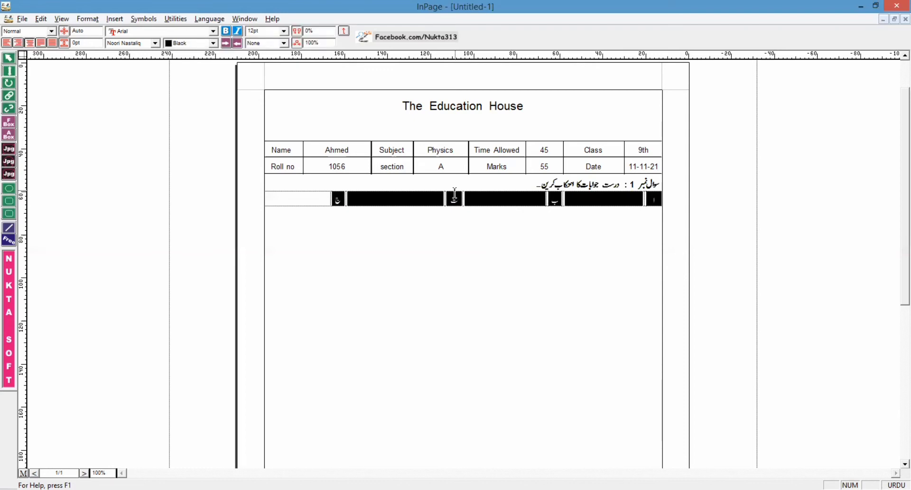
pyautogui.click(304, 190)
pyautogui.click(659, 200)
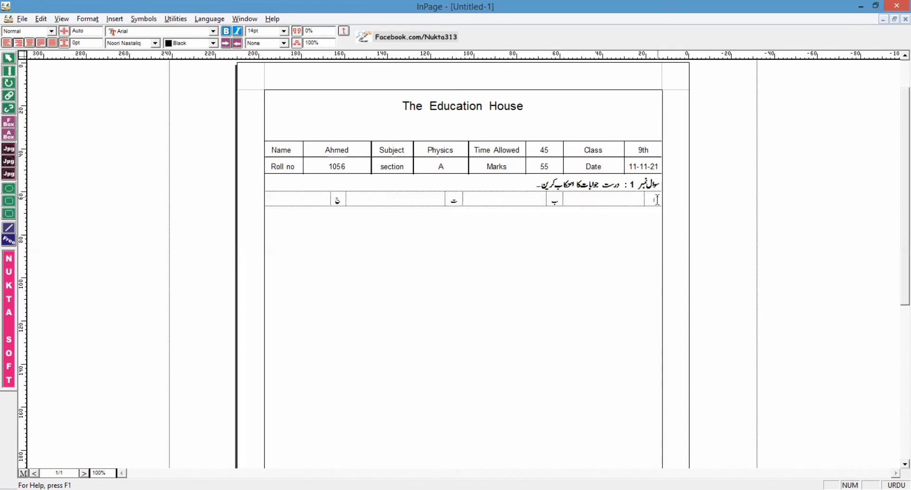
pyautogui.write('ا')
# Apply a solid black 1 pt border to all cells of the options table
pyautogui.moveTo(317, 195); pyautogui.dragTo(594, 195)
pyautogui.click(593, 196)
pyautogui.moveTo(657, 196); pyautogui.dragTo(306, 214)
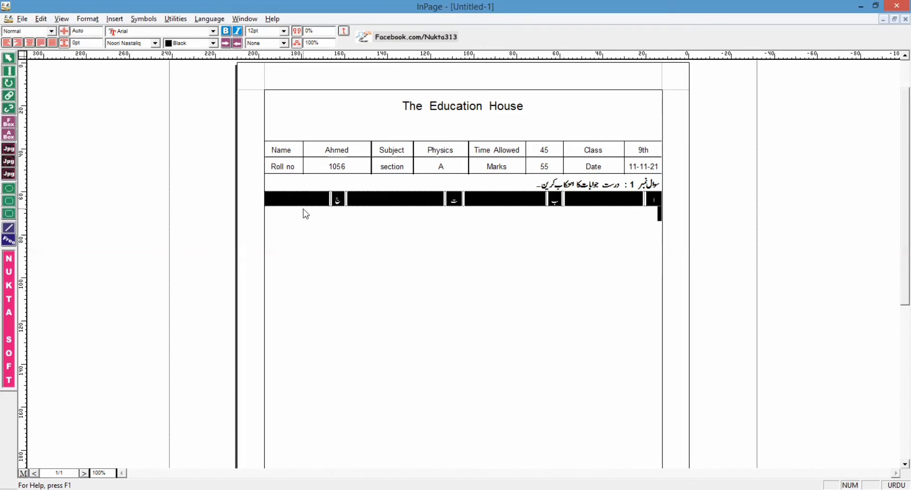
pyautogui.click(88, 18)
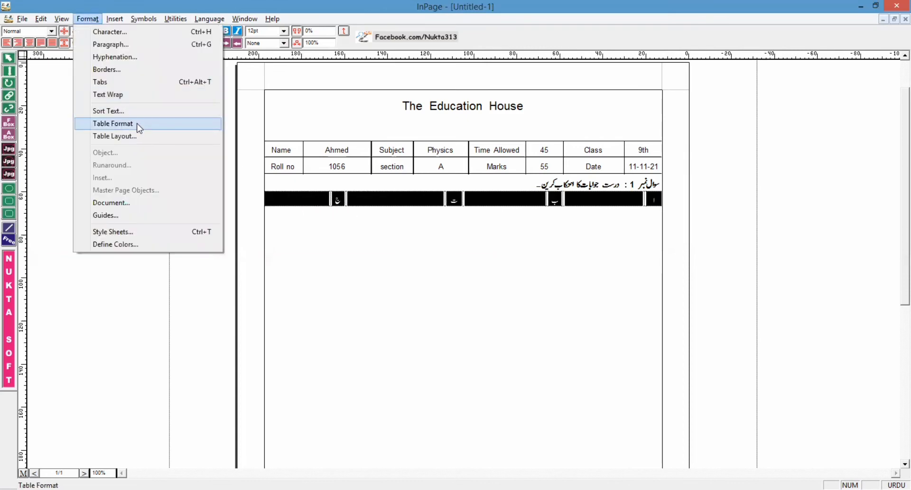
pyautogui.click(138, 125)
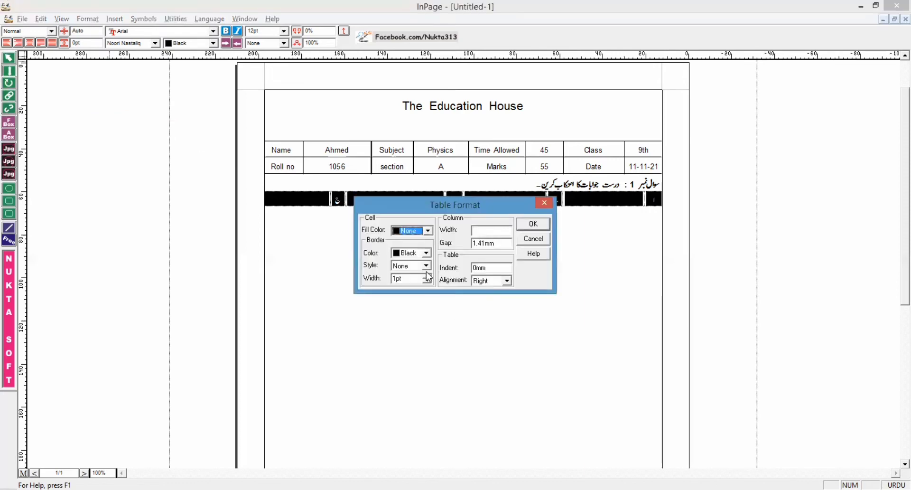
pyautogui.click(427, 266)
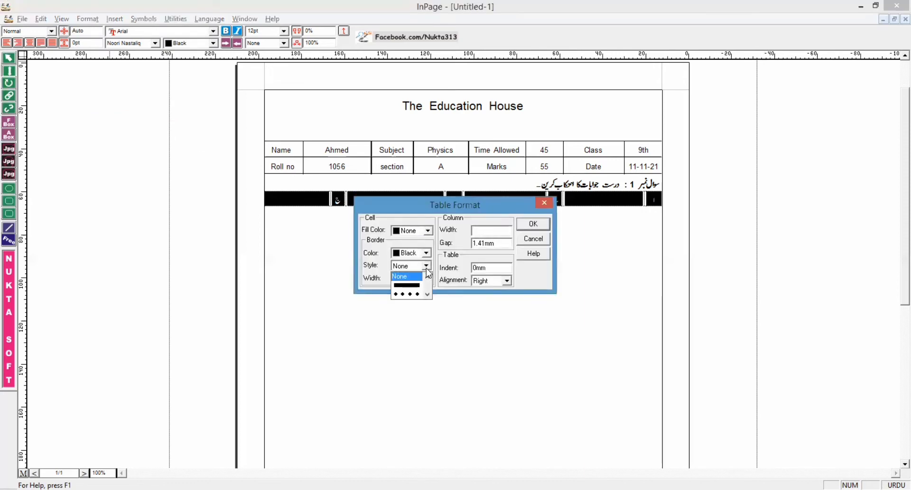
pyautogui.click(407, 285)
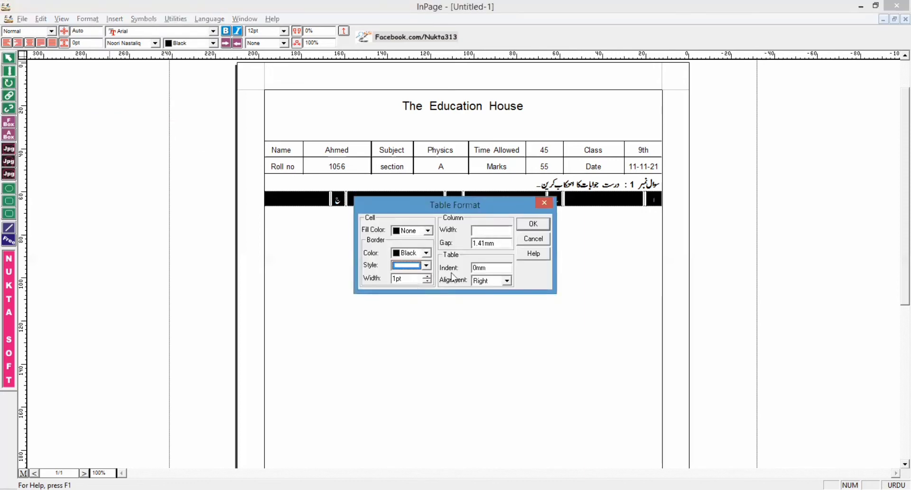
pyautogui.click(536, 224)
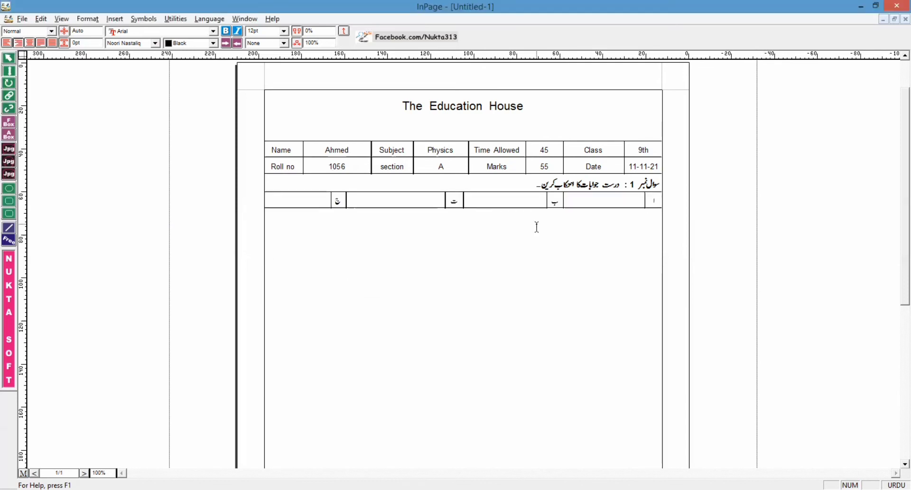
# Try to copy the options table row and paste it twice below the table
pyautogui.click(658, 202)
pyautogui.moveTo(658, 201); pyautogui.dragTo(591, 206)
pyautogui.click(588, 203)
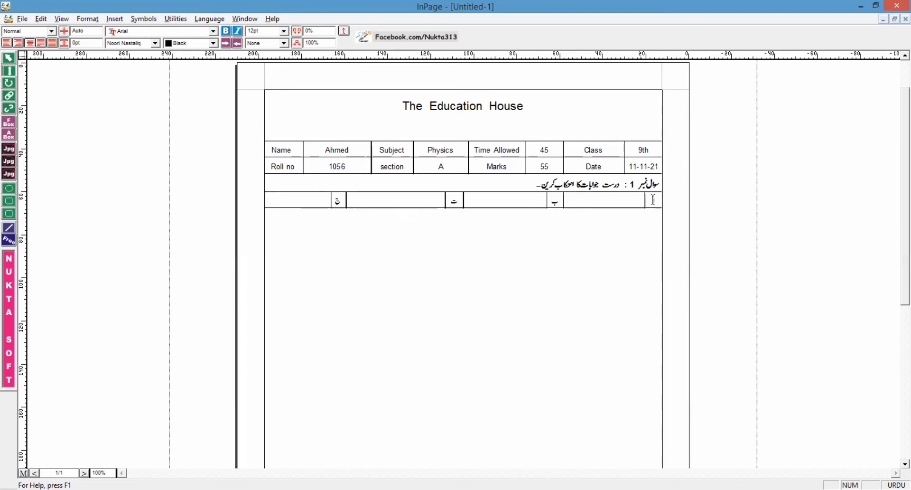
pyautogui.moveTo(658, 199); pyautogui.dragTo(326, 197)
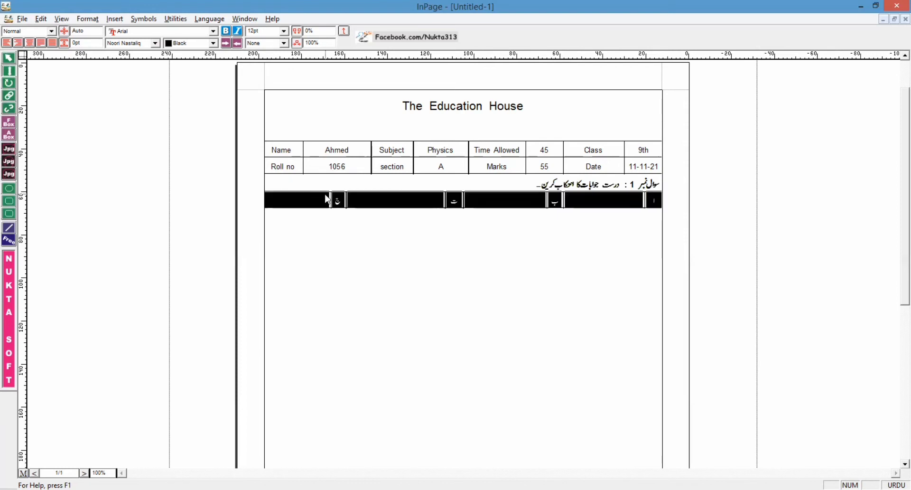
pyautogui.rightClick(326, 195)
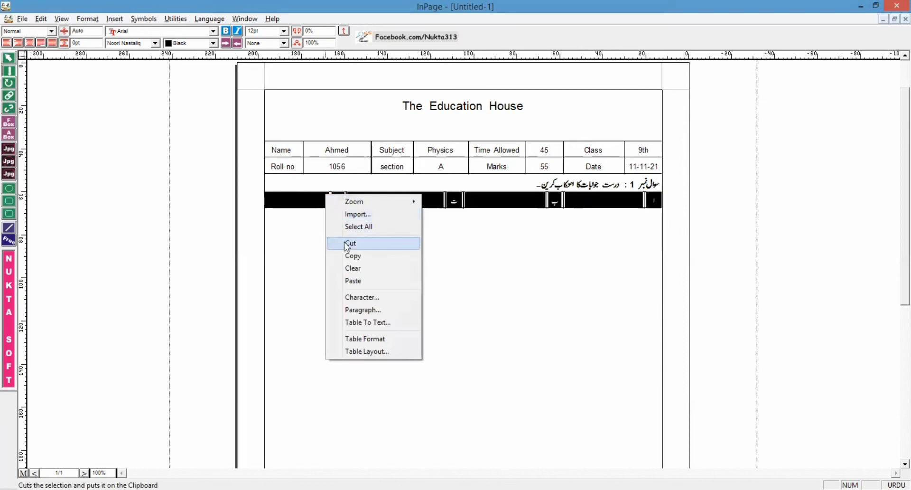
pyautogui.click(357, 255)
pyautogui.click(442, 257)
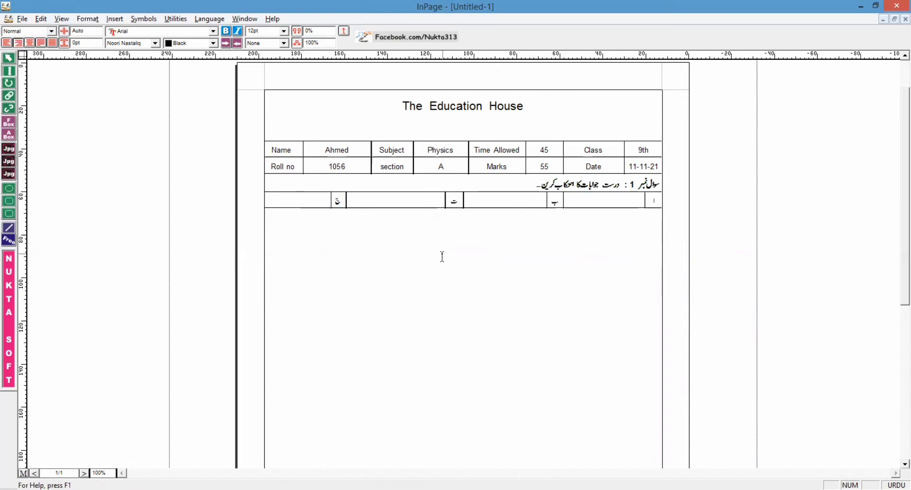
pyautogui.rightClick(530, 232)
pyautogui.click(557, 281)
pyautogui.rightClick(585, 243)
pyautogui.click(608, 294)
# Add a blank line between the question and the options table, and copy that line together with the table
pyautogui.click(529, 183)
pyautogui.press('Return')
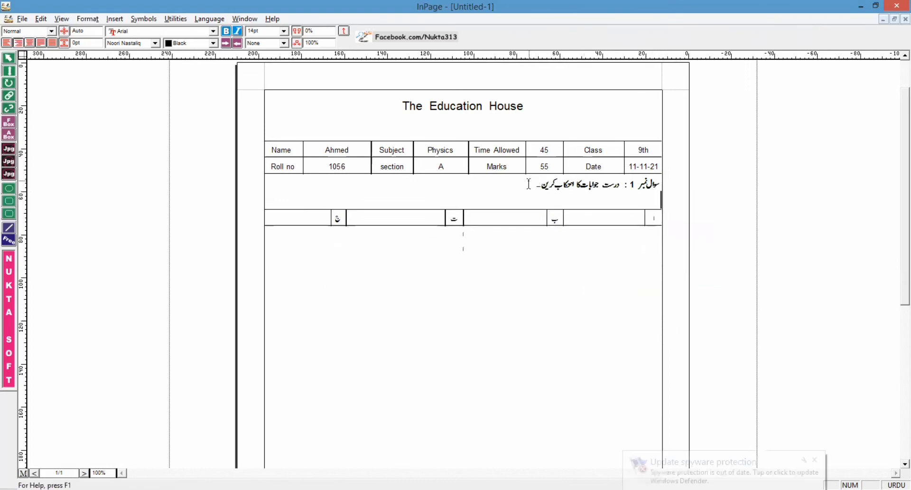
pyautogui.click(631, 250)
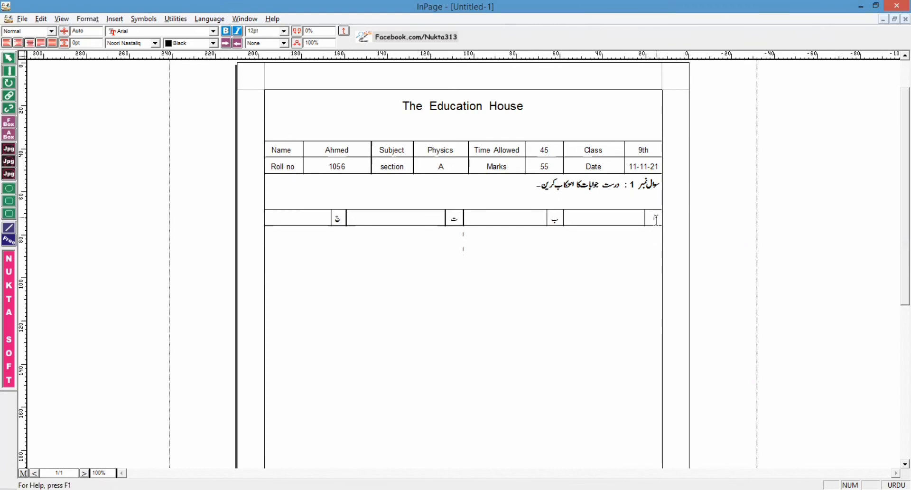
pyautogui.moveTo(655, 218); pyautogui.dragTo(285, 213)
pyautogui.click(538, 253)
pyautogui.moveTo(658, 200); pyautogui.dragTo(649, 226)
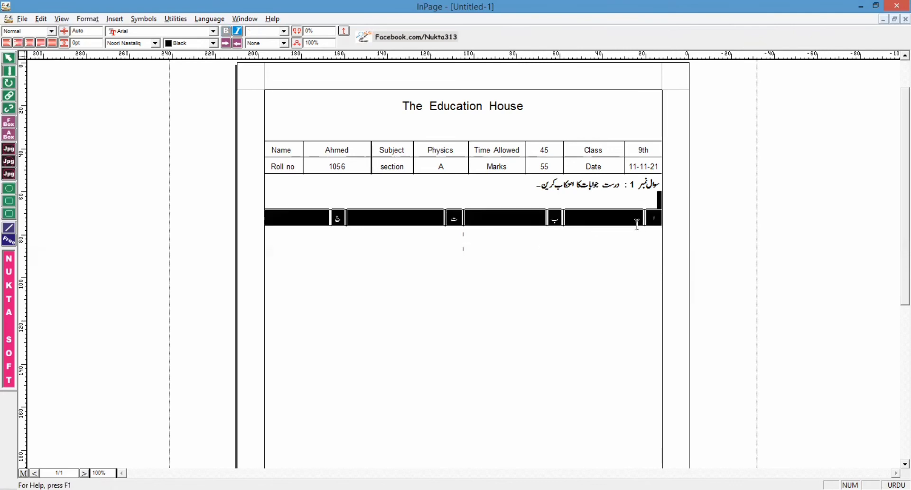
pyautogui.rightClick(637, 223)
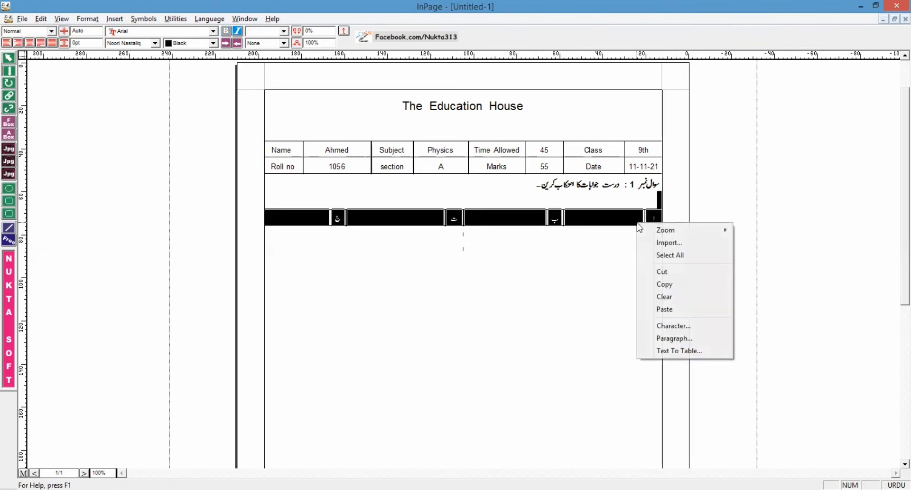
pyautogui.click(662, 285)
# Paste three copies of the options table one below another under the first one
pyautogui.click(622, 276)
pyautogui.rightClick(643, 247)
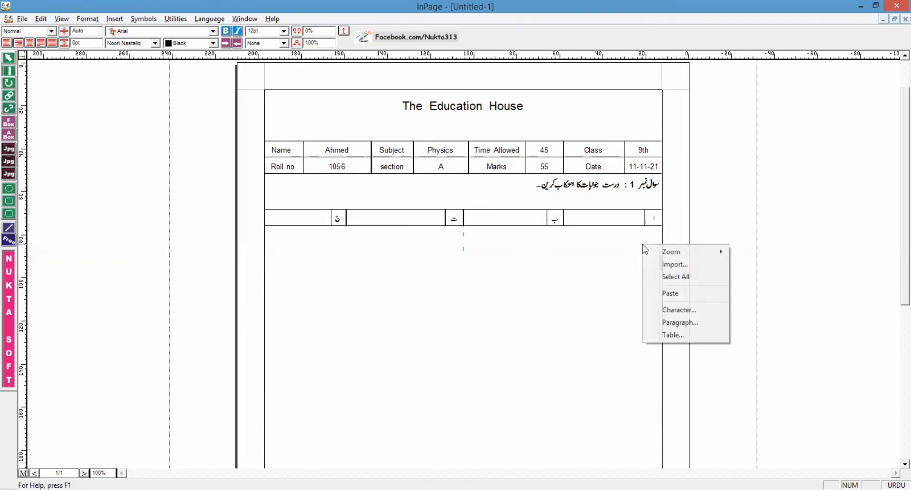
pyautogui.click(657, 292)
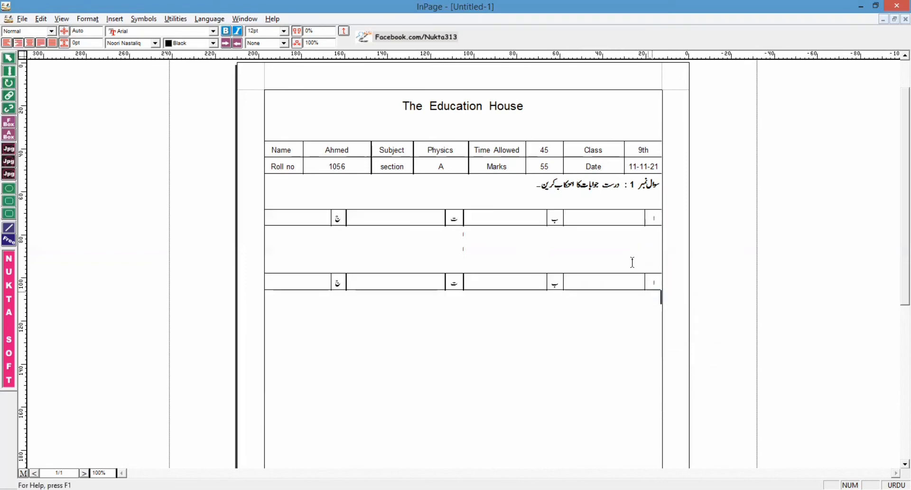
pyautogui.rightClick(634, 365)
pyautogui.click(648, 413)
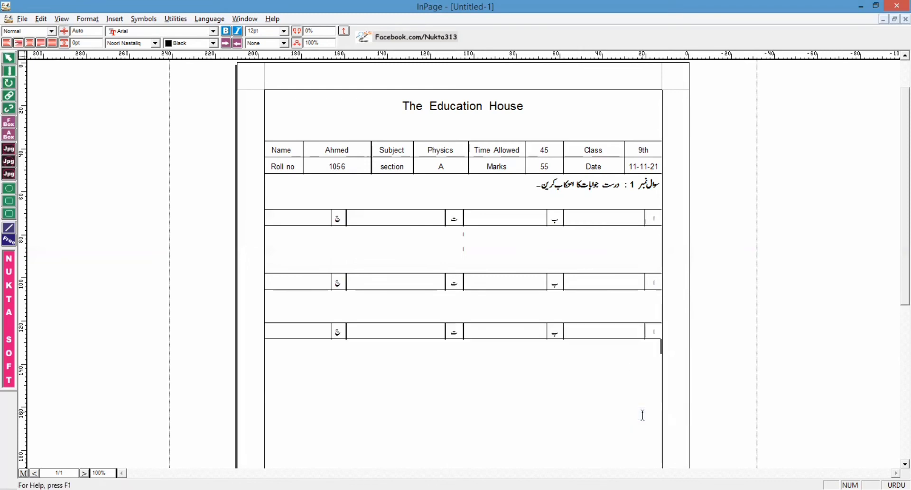
pyautogui.rightClick(617, 401)
pyautogui.click(647, 353)
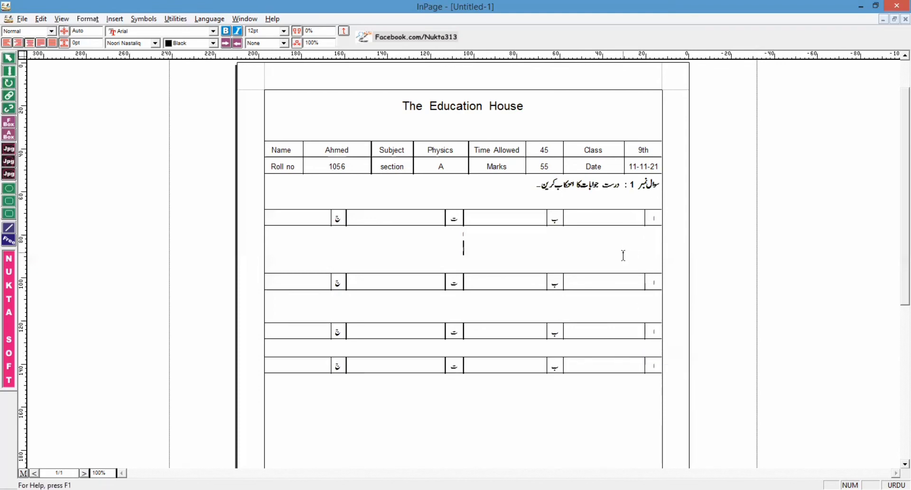
# Delete the stray centred lines below the first options table and leave a blank line there instead
pyautogui.press('BackSpace')
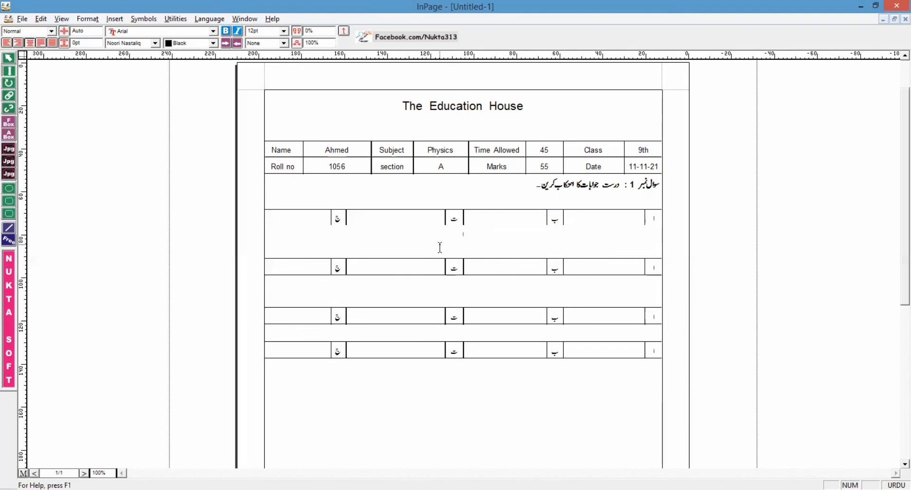
pyautogui.press('BackSpace')
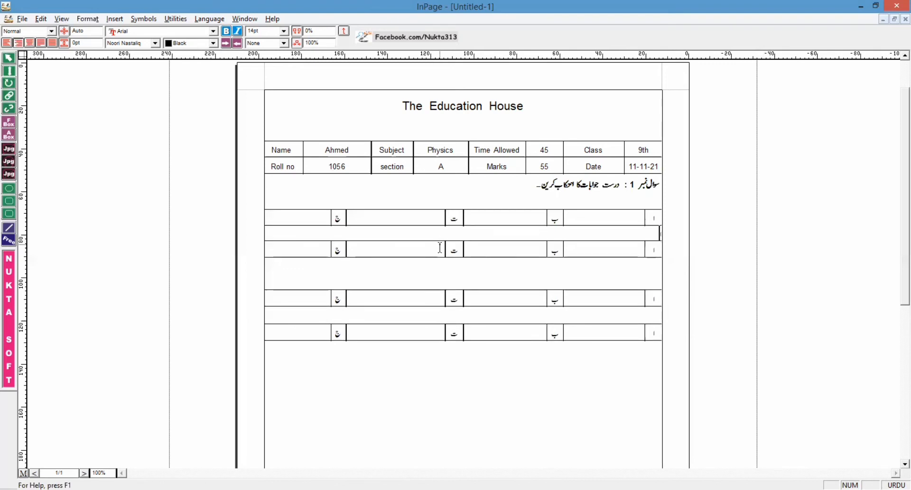
pyautogui.press('Return')
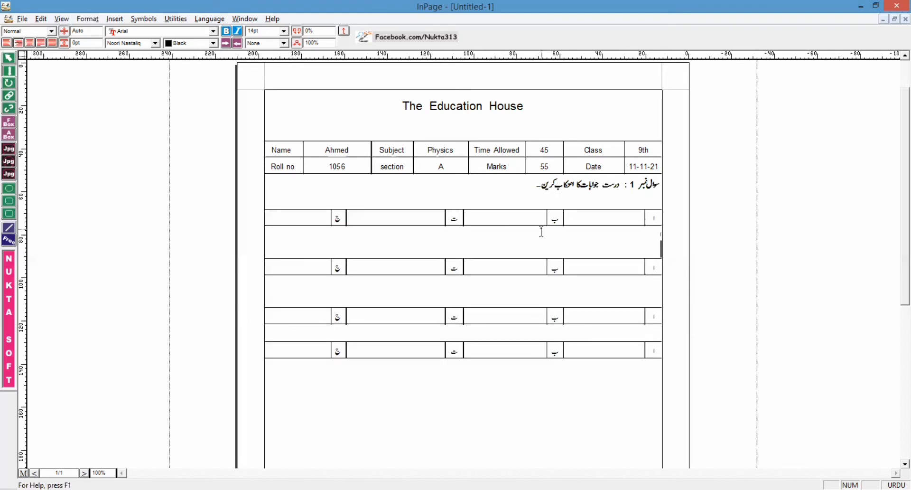
# Enter question 1, "قومی اسمبلی کے ارکان کی کل تعداد ۔", above the first options table and number the other question lines 2, 3 and 4
pyautogui.click(644, 239)
pyautogui.press('BackSpace')
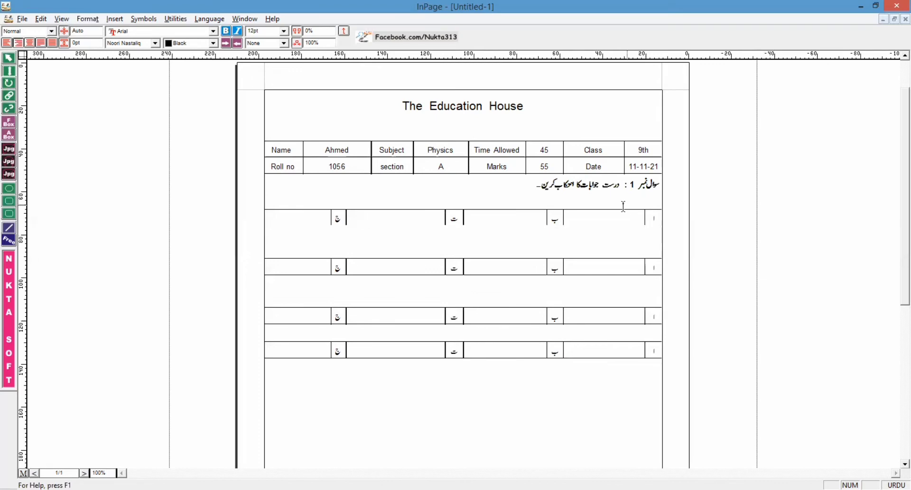
pyautogui.click(658, 200)
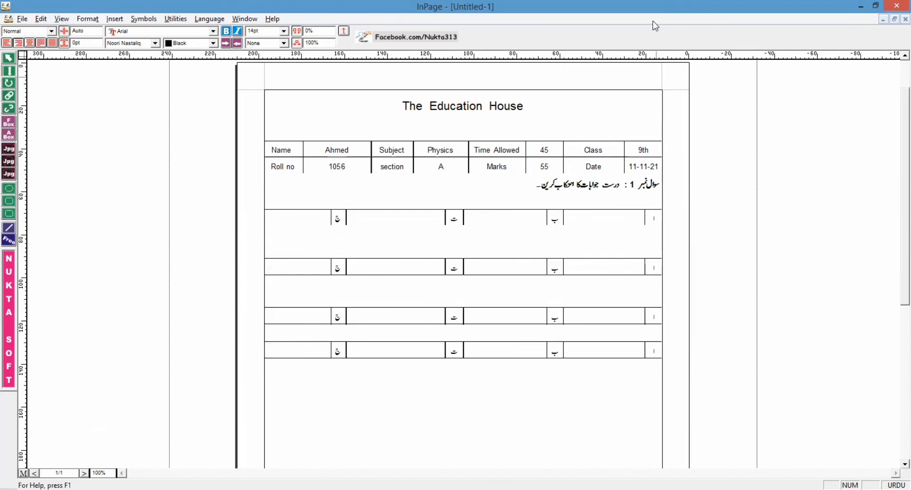
pyautogui.hotkey('ctrl', 'v')
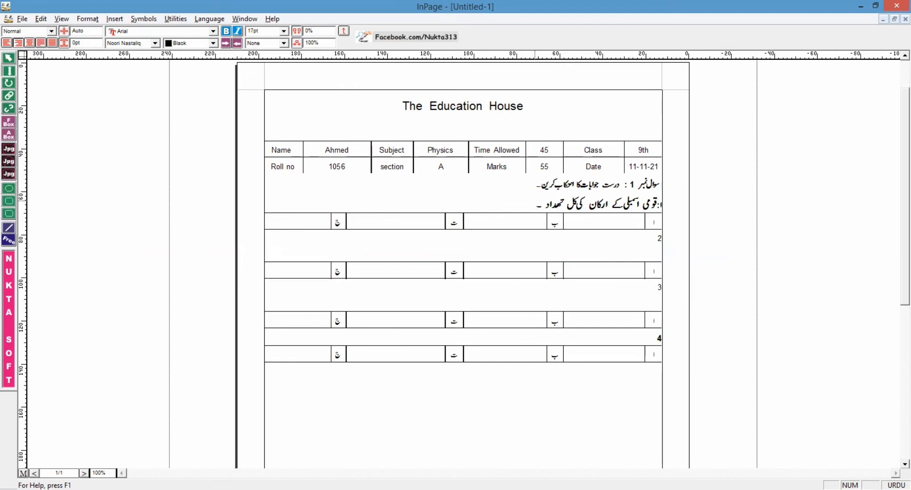
pyautogui.write('س')
pyautogui.press('BackSpace')
pyautogui.press('BackSpace')
# Enter 238 with English numerals as the first option of question 1
pyautogui.click(626, 223)
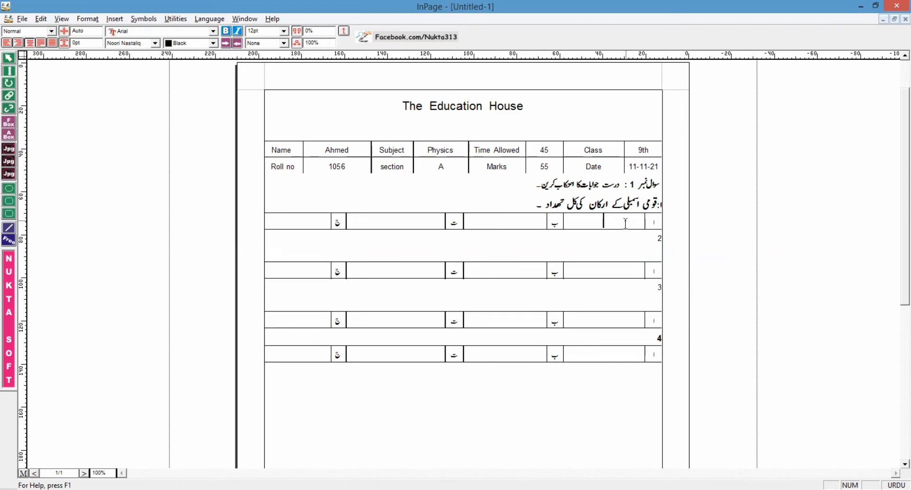
pyautogui.write('۲۳۴')
pyautogui.press('BackSpace')
pyautogui.press('BackSpace')
pyautogui.press('BackSpace')
pyautogui.write('۲')
pyautogui.press('BackSpace')
pyautogui.hotkey('ctrl', 'space')
pyautogui.write('2')
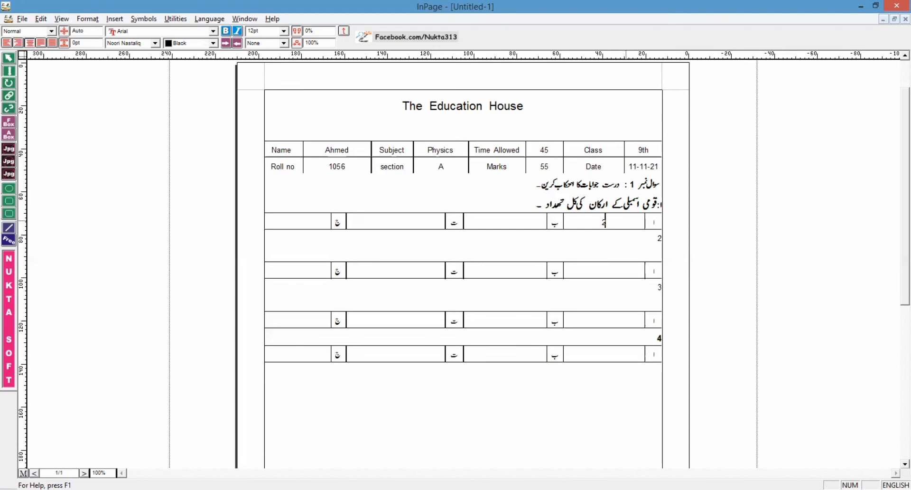
pyautogui.write('38')
# Fill the remaining three options of question 1 with 224, 122 and 2233
pyautogui.write('22')
pyautogui.write('4')
pyautogui.write('122')
pyautogui.click(321, 223)
pyautogui.write('2233')
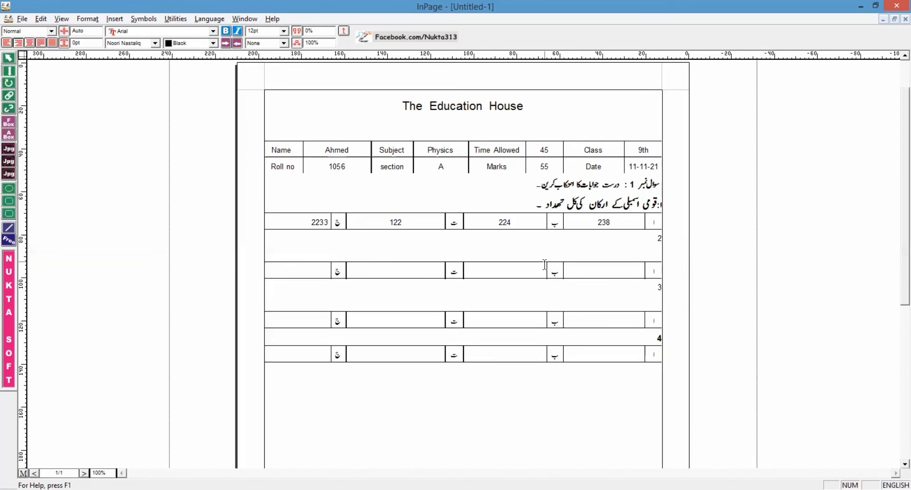
# Enter the Urdu text "حیدرآباد شھر پاکستان کے کس صوبہ می ے ۔" as question 2 on its numbered line
pyautogui.click(592, 274)
pyautogui.click(627, 246)
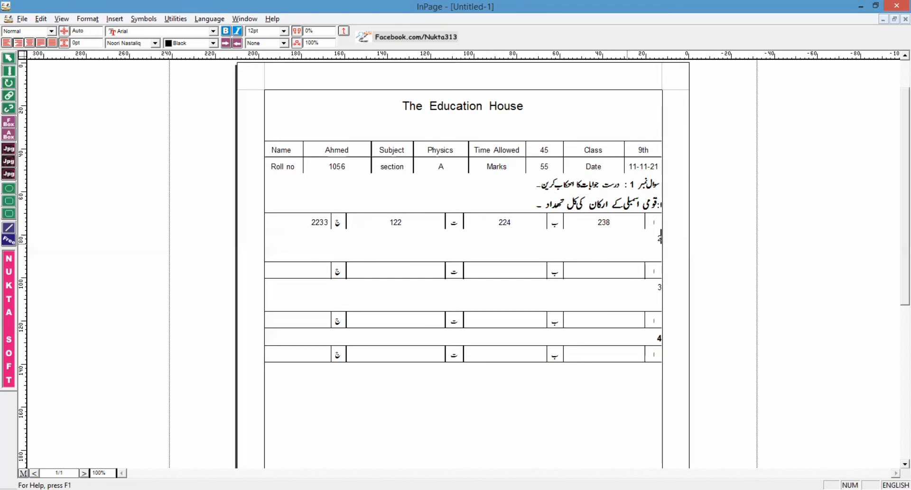
pyautogui.hotkey('ctrl', 'space')
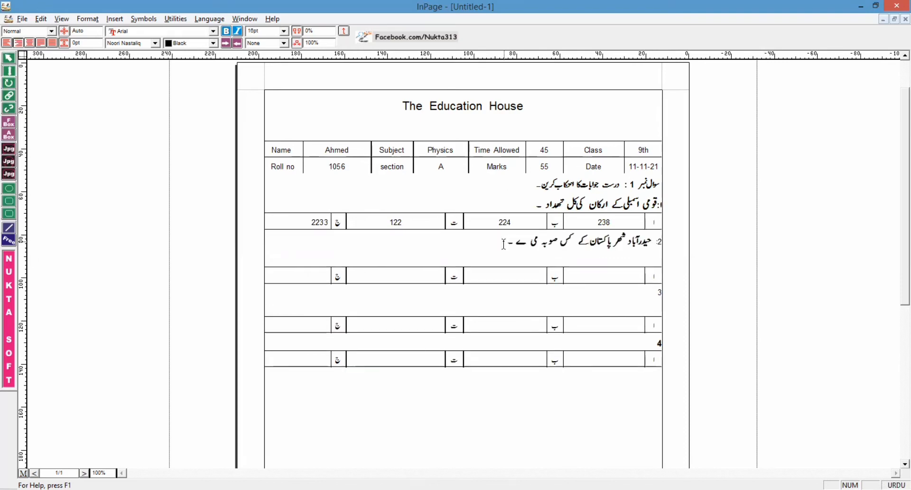
pyautogui.write('ججھگت')
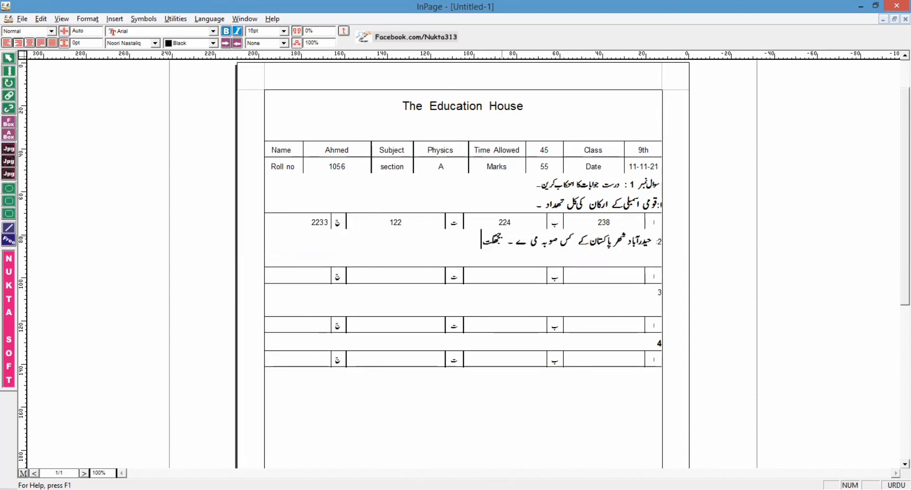
pyautogui.press('BackSpace')
pyautogui.press('BackSpace')
pyautogui.press('BackSpace')
pyautogui.press('BackSpace')
pyautogui.press('BackSpace')
pyautogui.click(557, 241)
pyautogui.doubleClick(557, 237)
pyautogui.click(510, 241)
# Enter سندھ and پنجاب as the first two options of question 2
pyautogui.click(575, 278)
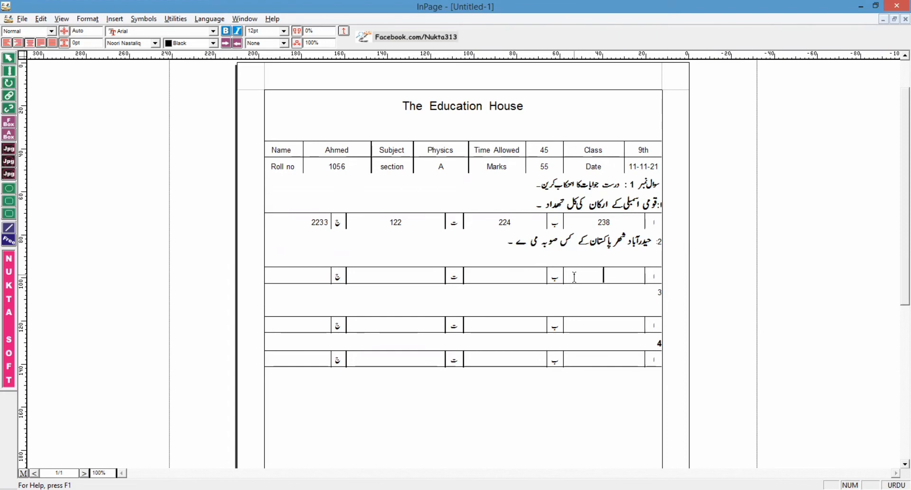
pyautogui.write('سن')
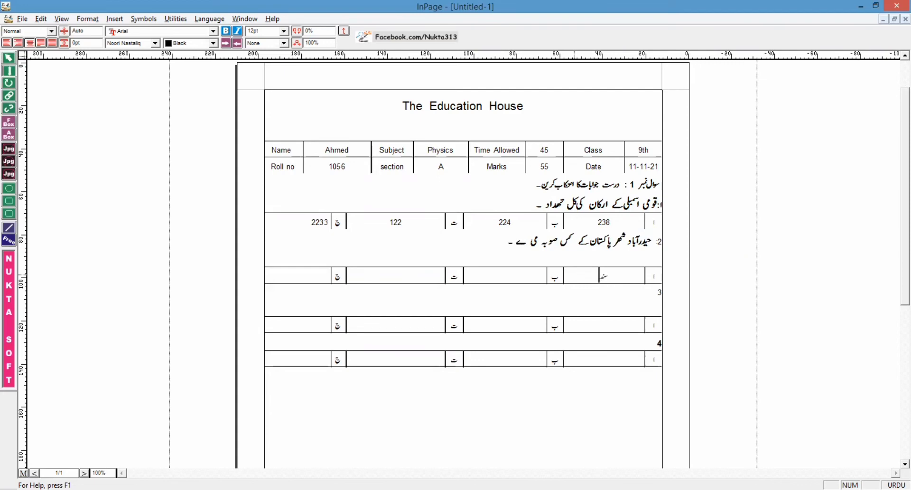
pyautogui.write('دھ')
pyautogui.click(519, 276)
pyautogui.write('پنجاب')
# Enter بلوچستان as the third option of question 2
pyautogui.click(419, 275)
pyautogui.write('ا')
pyautogui.write('لہ')
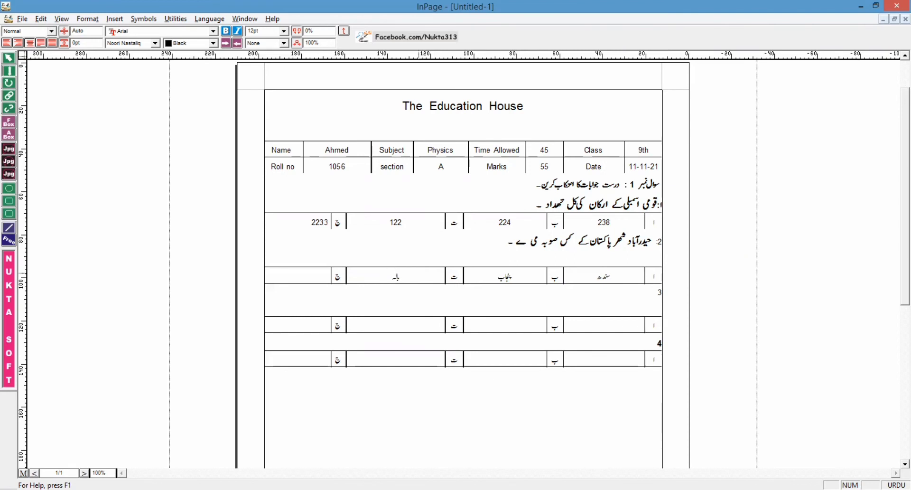
pyautogui.write('چ')
pyautogui.press('BackSpace')
pyautogui.press('BackSpace')
pyautogui.press('BackSpace')
pyautogui.press('BackSpace')
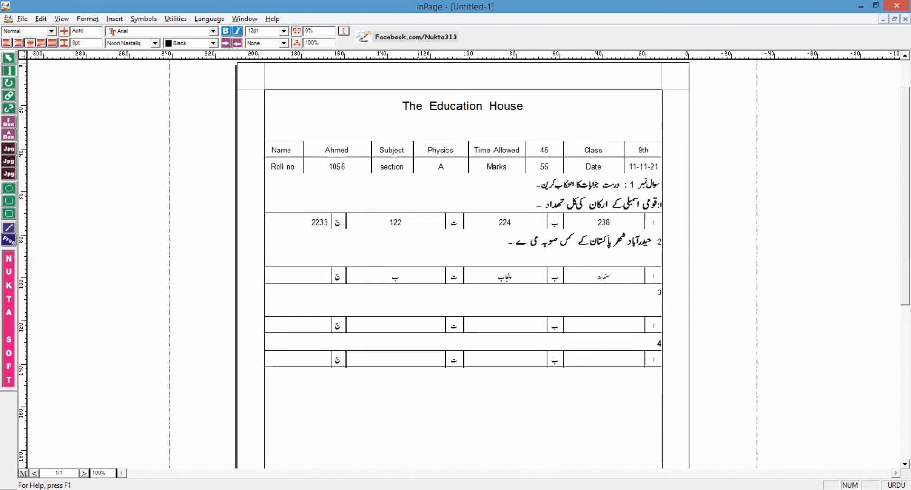
pyautogui.write('لوچستان')
# Enter خیبر پاکتنکا as the fourth option of question 2
pyautogui.click(315, 275)
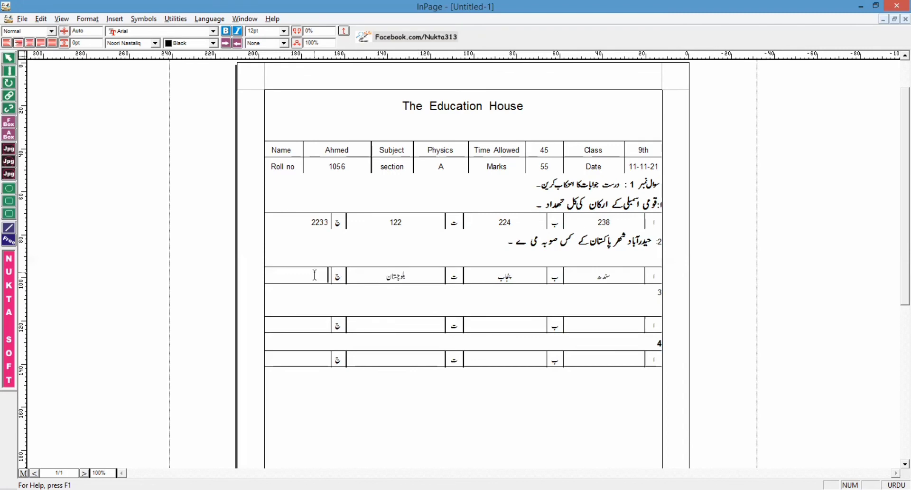
pyautogui.write('ک')
pyautogui.press('BackSpace')
pyautogui.write('خیبر پاکتن')
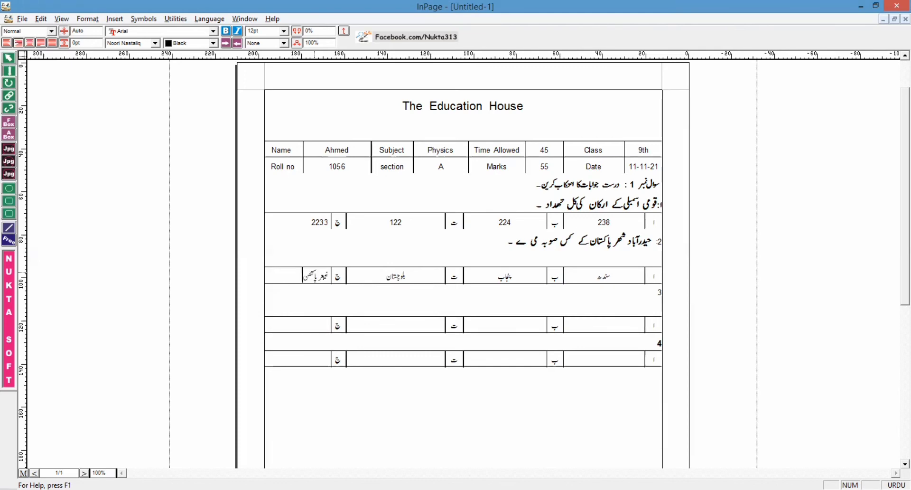
pyautogui.write('کا')
# Add a colon after the number 3 on the third question line
pyautogui.click(606, 317)
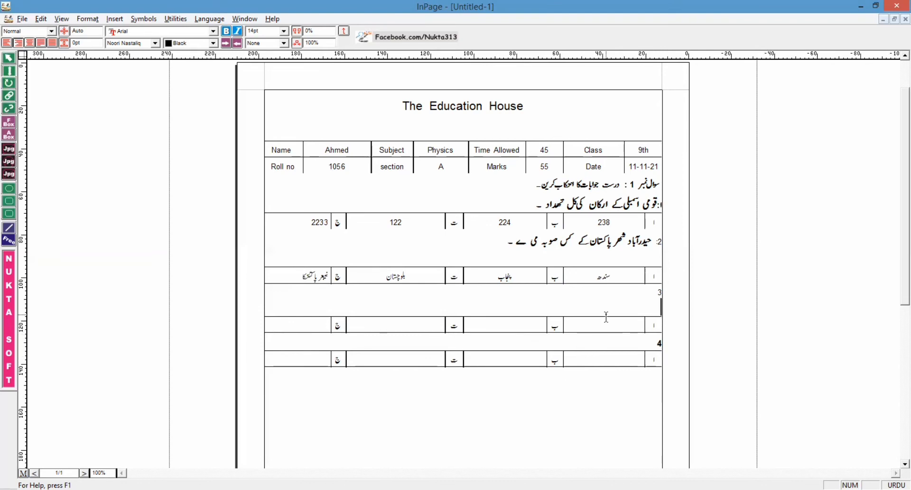
pyautogui.click(634, 293)
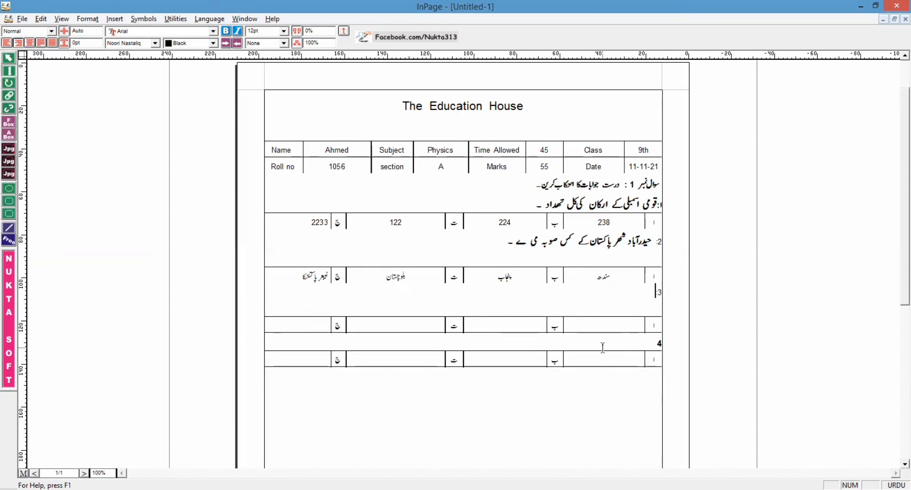
pyautogui.click(595, 323)
pyautogui.click(630, 341)
pyautogui.click(604, 359)
# Start a new heading below the last options table with "سوال" followed by the English numeral 2
pyautogui.click(508, 420)
pyautogui.write('و')
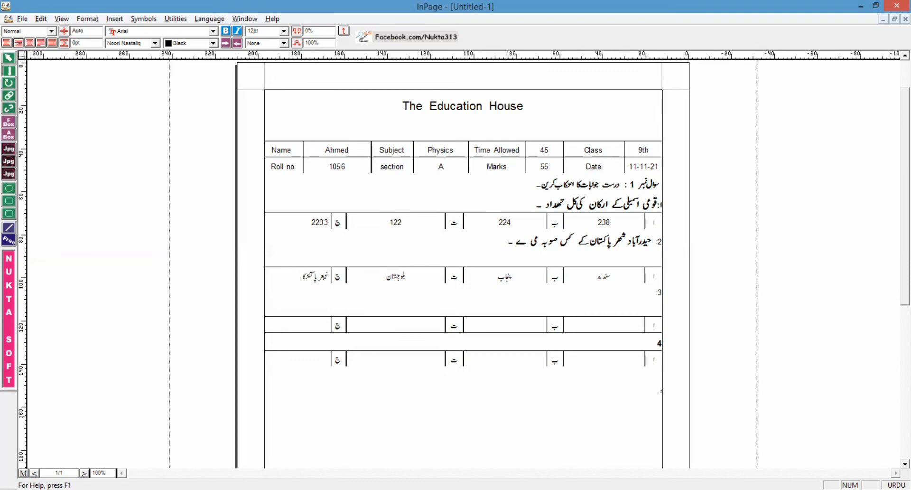
pyautogui.press('capslock')
pyautogui.write('ؤ')
pyautogui.press('capslock')
pyautogui.press('BackSpace')
pyautogui.write('ر')
pyautogui.write('و')
pyautogui.write('ال')
pyautogui.hotkey('ctrl', 'space')
pyautogui.write('2')
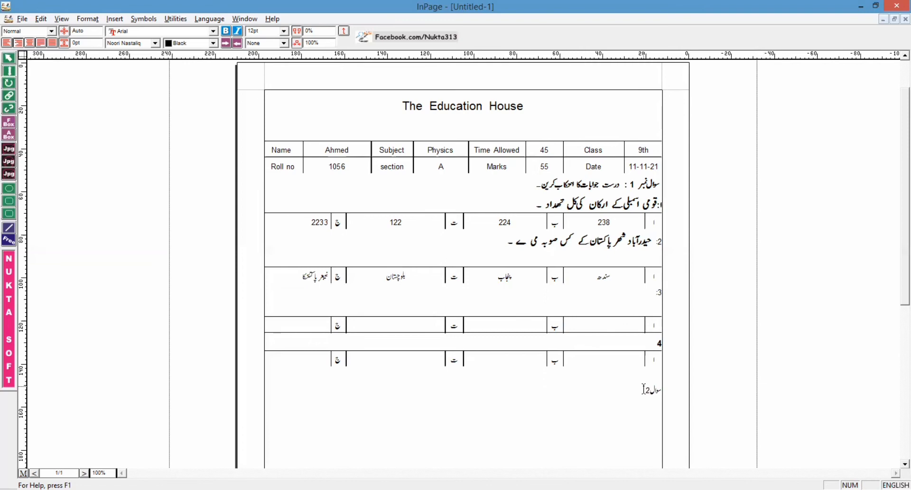
# Complete the second heading with a colon and the instruction "درج ذیل سوالات کے مختصر جوابات لکھیں"
pyautogui.hotkey('ctrl', 'space')
pyautogui.write(':')
pyautogui.press('Return')
pyautogui.press('BackSpace')
pyautogui.write('درج ذیل')
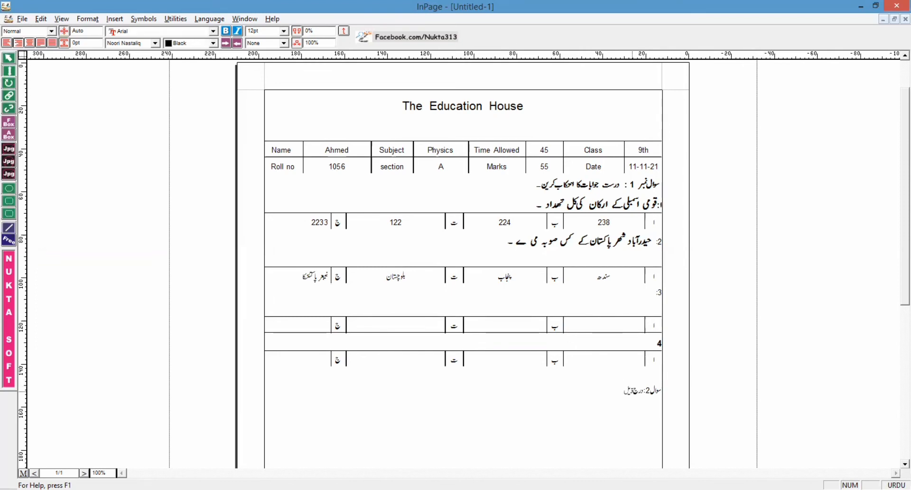
pyautogui.write(' سوالات کے مختصرجوابات')
pyautogui.write('لکھیں')
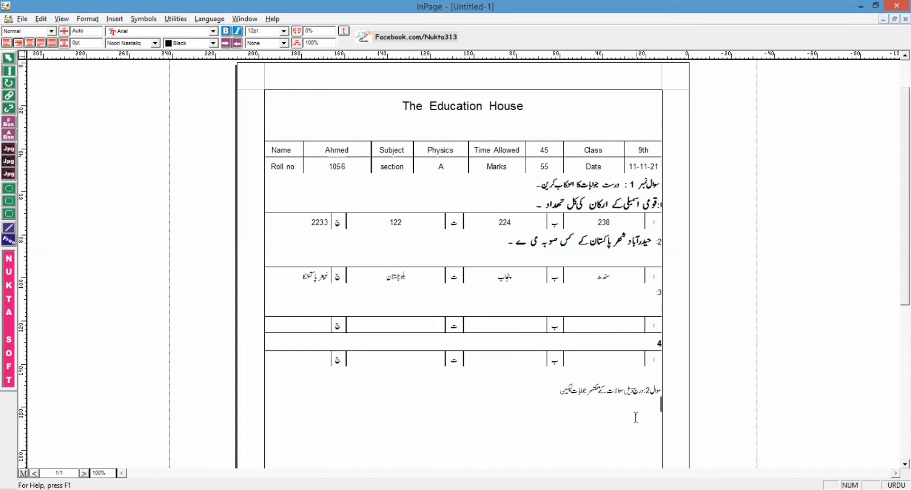
# Insert a table with 3 rows and 3 columns below the short-answer heading
pyautogui.click(115, 19)
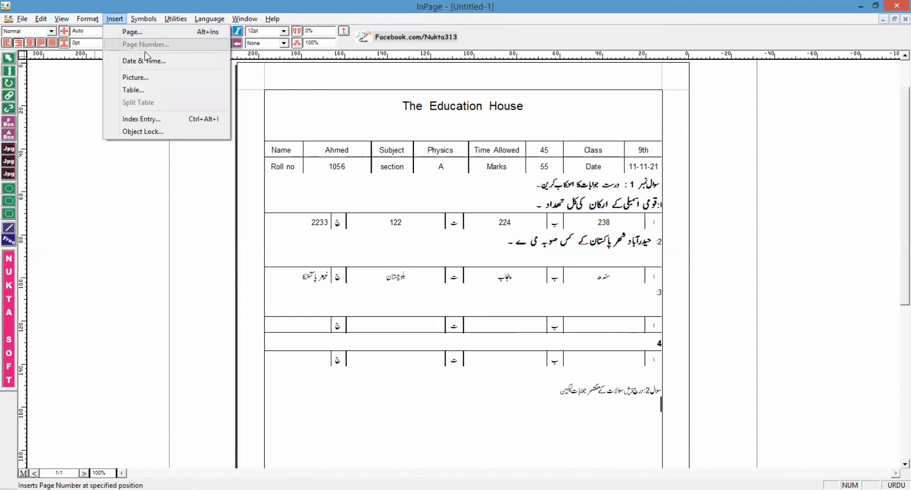
pyautogui.click(151, 90)
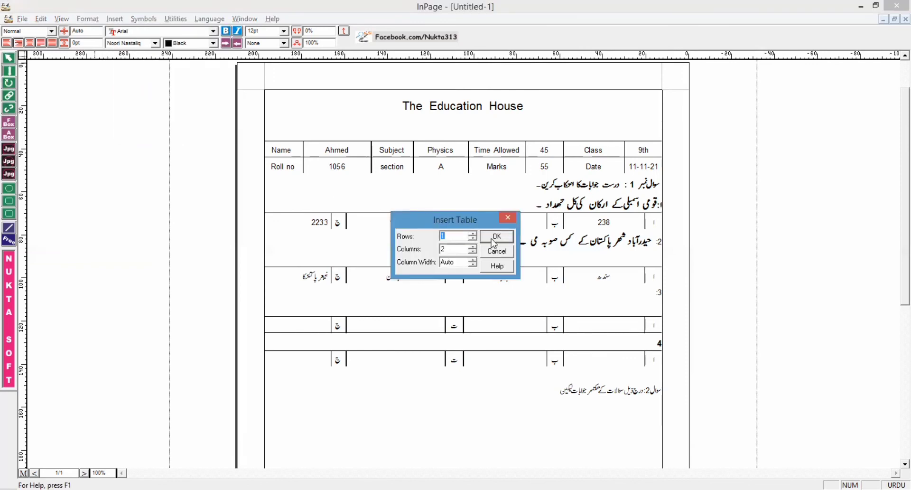
pyautogui.click(445, 236)
pyautogui.press('BackSpace')
pyautogui.write('3')
pyautogui.click(473, 247)
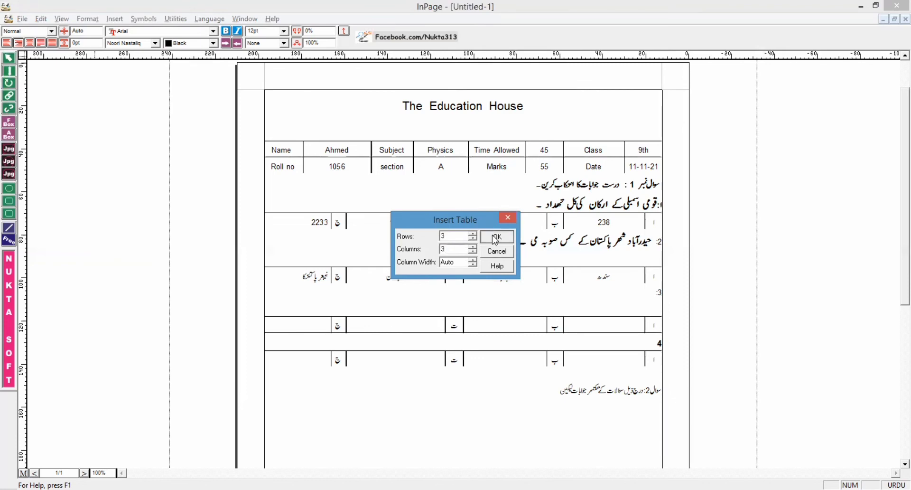
pyautogui.click(496, 237)
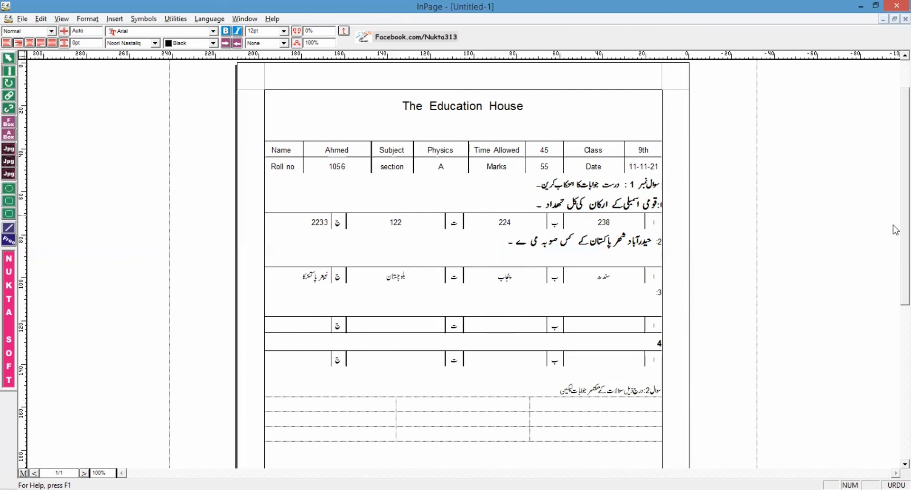
# Apply a solid black 1 pt border to all cells of the new table under the short-answer heading
pyautogui.moveTo(893, 224); pyautogui.dragTo(893, 296)
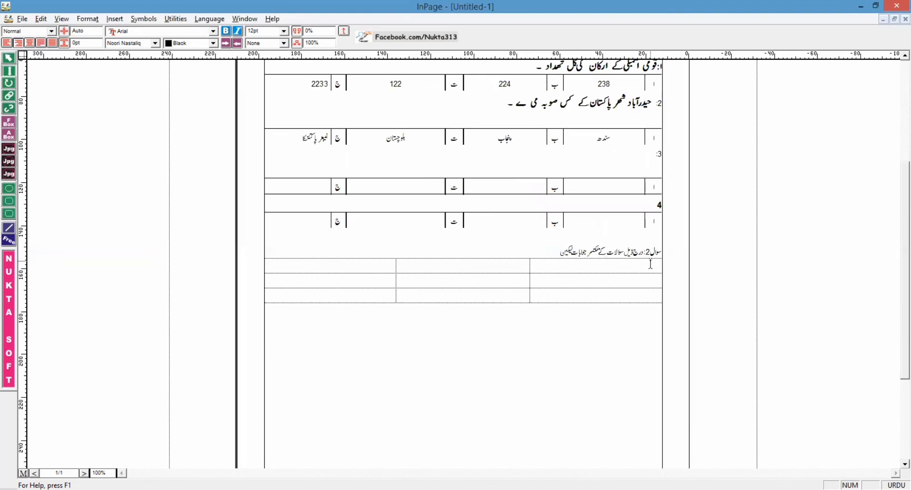
pyautogui.moveTo(658, 265); pyautogui.dragTo(354, 294)
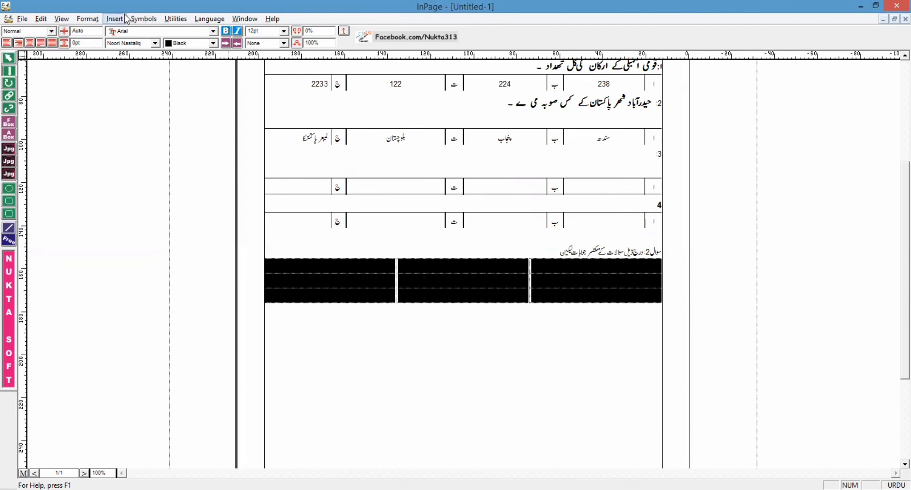
pyautogui.click(95, 20)
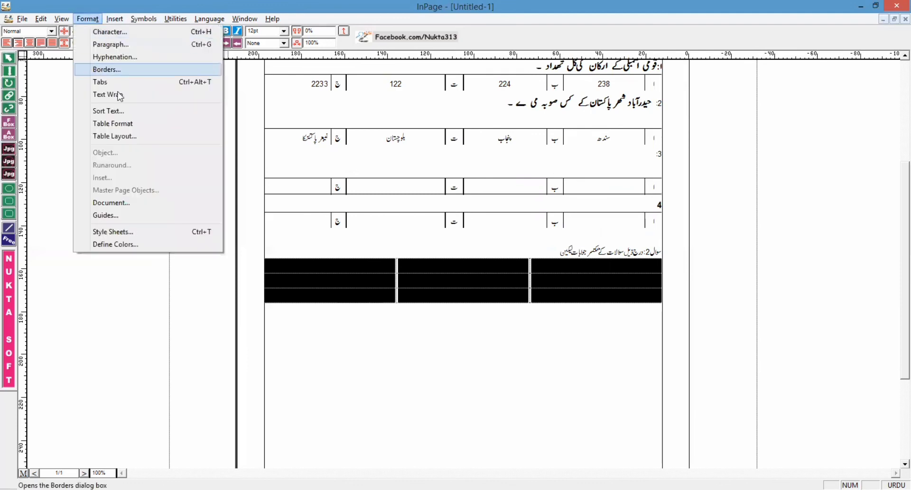
pyautogui.click(133, 124)
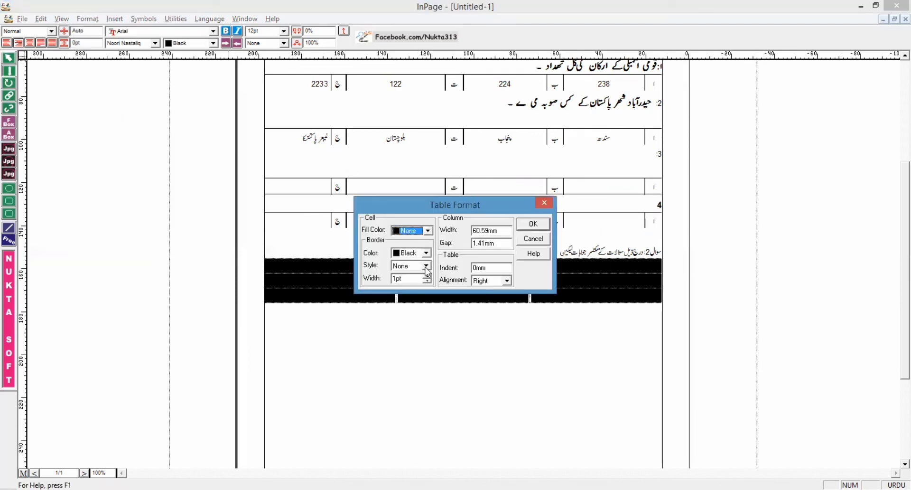
pyautogui.click(427, 278)
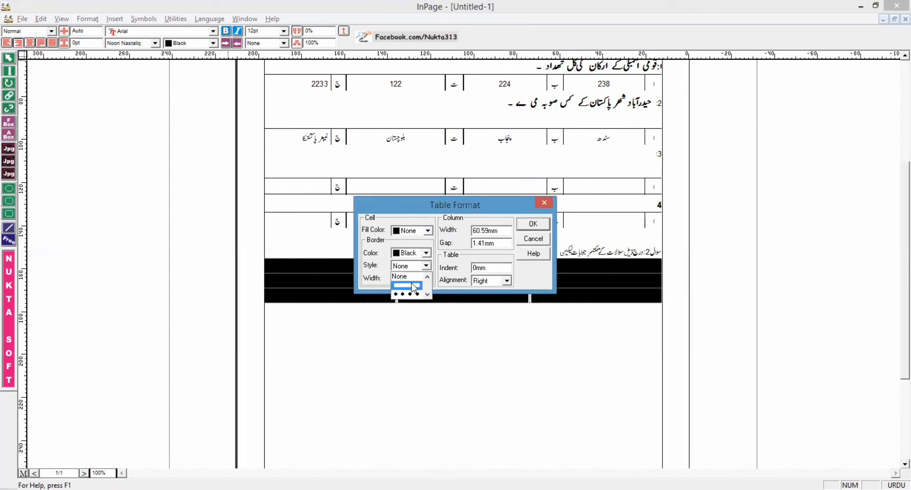
pyautogui.click(414, 287)
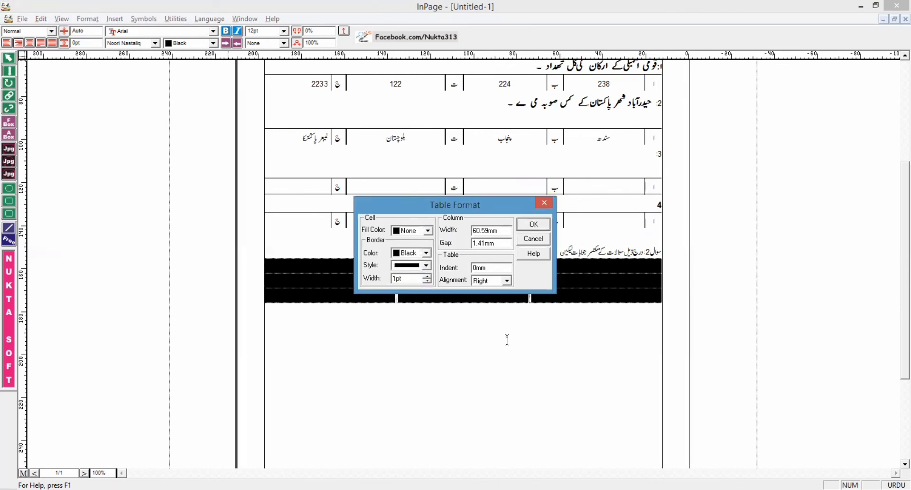
pyautogui.press('Return')
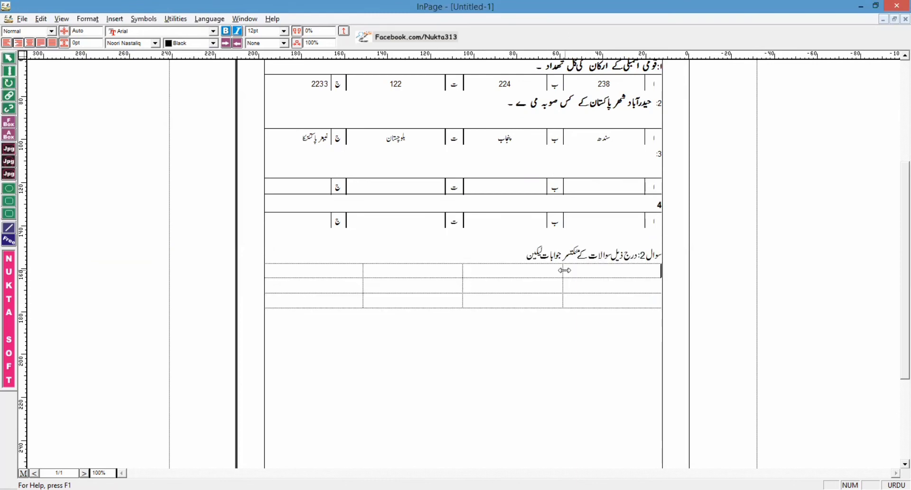
# Narrow the first and third columns, counted from the right, of the four-column short-answer table to small numbering columns
pyautogui.moveTo(564, 272); pyautogui.dragTo(642, 272)
pyautogui.moveTo(363, 272); pyautogui.dragTo(445, 272)
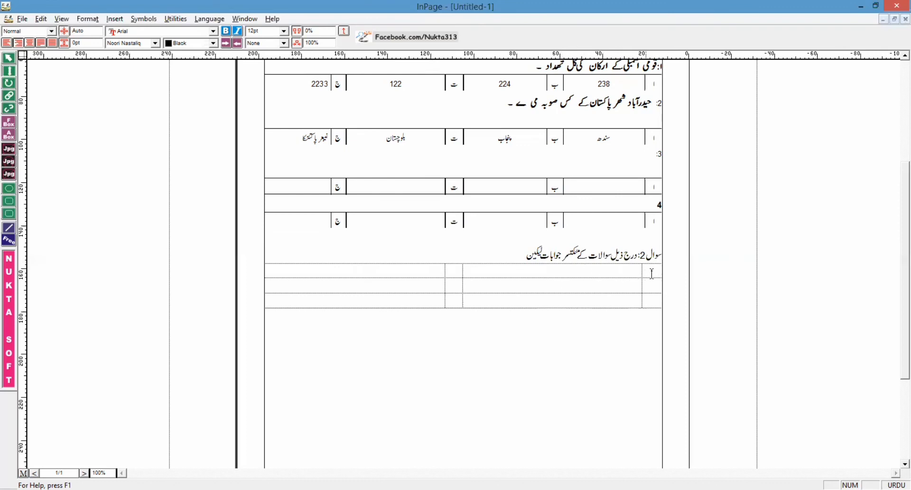
# Apply a solid black 1 pt border to all cells of the four-column short-answer table
pyautogui.moveTo(659, 270); pyautogui.dragTo(405, 305)
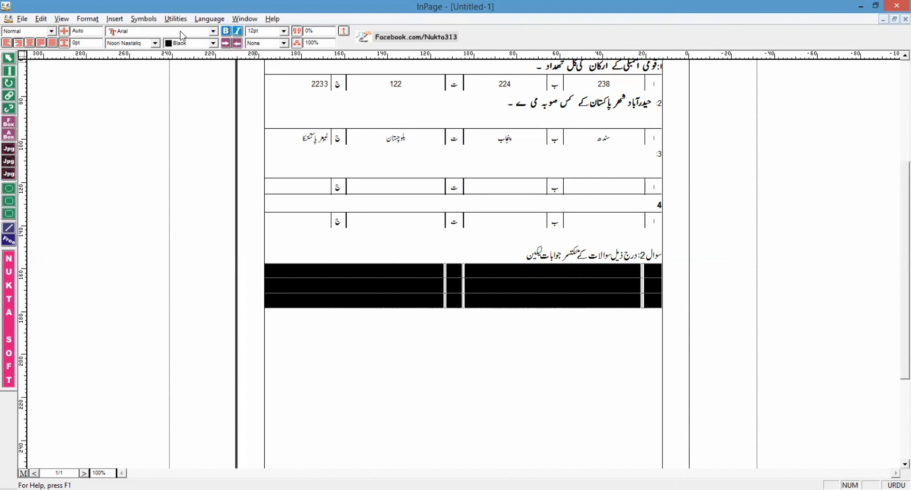
pyautogui.click(116, 22)
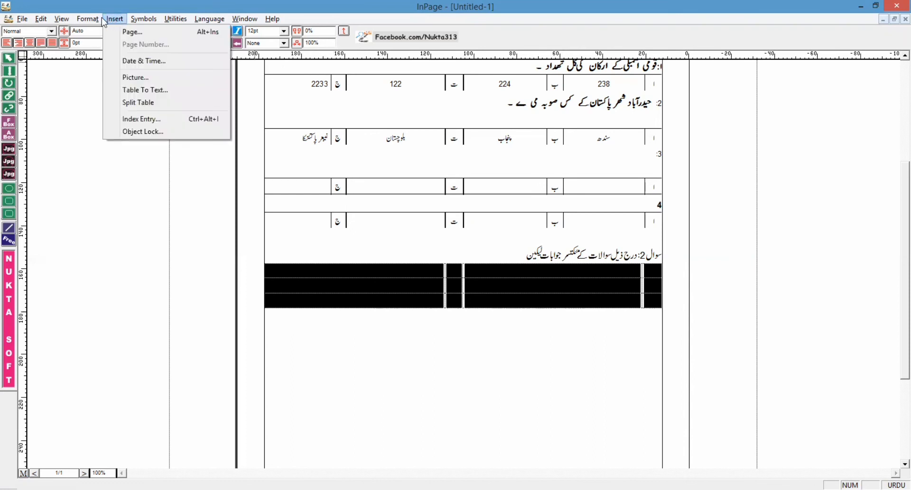
pyautogui.click(96, 22)
pyautogui.click(96, 22)
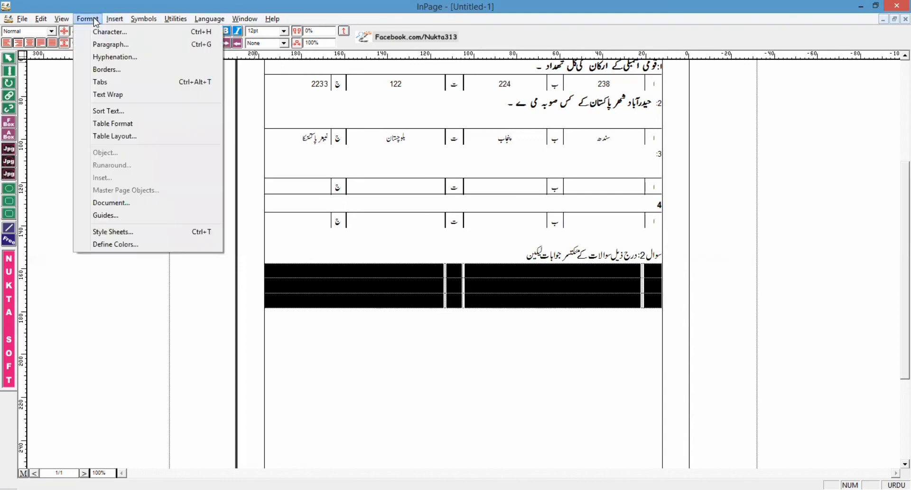
pyautogui.click(151, 119)
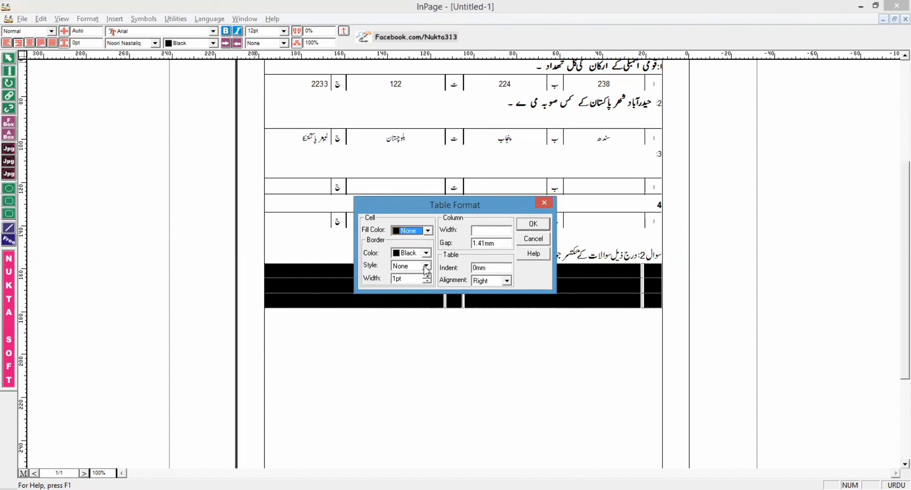
pyautogui.click(426, 266)
pyautogui.click(408, 286)
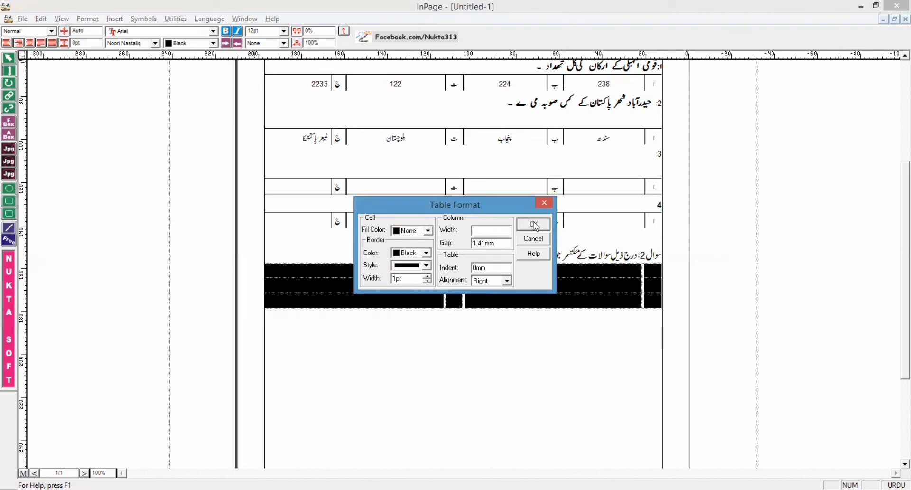
pyautogui.click(533, 222)
pyautogui.click(515, 312)
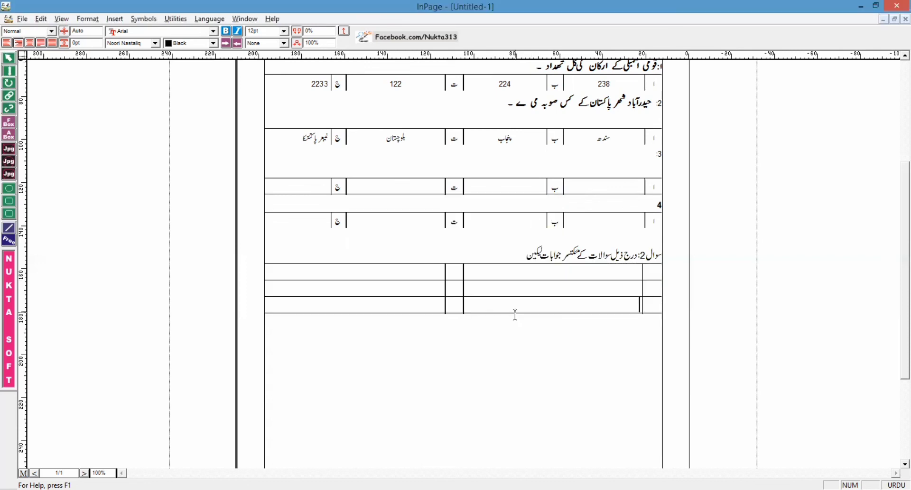
# Number the rightmost narrow column of the short-answer table 1, 3 and 5 from top to bottom
pyautogui.click(660, 275)
pyautogui.hotkey('ctrl', 'space')
pyautogui.write('1')
pyautogui.click(649, 289)
pyautogui.write('3')
pyautogui.click(652, 304)
pyautogui.write('5')
# Number the middle narrow column of the short-answer table 2, 4 and 6 from top to bottom
pyautogui.click(459, 274)
pyautogui.write('2')
pyautogui.click(453, 288)
pyautogui.write('4')
pyautogui.click(448, 306)
pyautogui.write('6')
# Add the question 3 heading "سوال 3 درج ذیل سوالات کے تفصیل جوابات لکھیں" below the short-answer table
pyautogui.click(620, 280)
pyautogui.write('dj')
pyautogui.press('BackSpace')
pyautogui.hotkey('ctrl', 'space')
pyautogui.write('و')
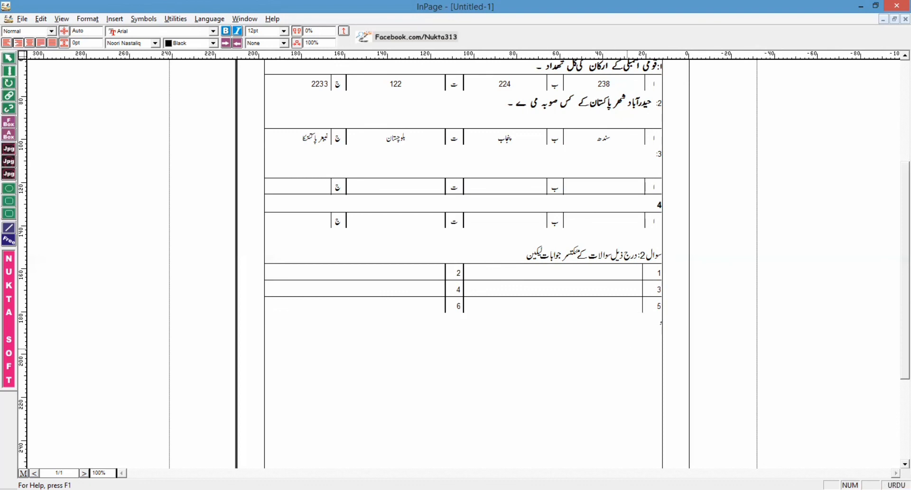
pyautogui.write('و')
pyautogui.press('capslock')
pyautogui.write('ﷺ')
pyautogui.press('BackSpace')
pyautogui.press('capslock')
pyautogui.write('س')
pyautogui.hotkey('ctrl', 'space')
pyautogui.doubleClick(642, 321)
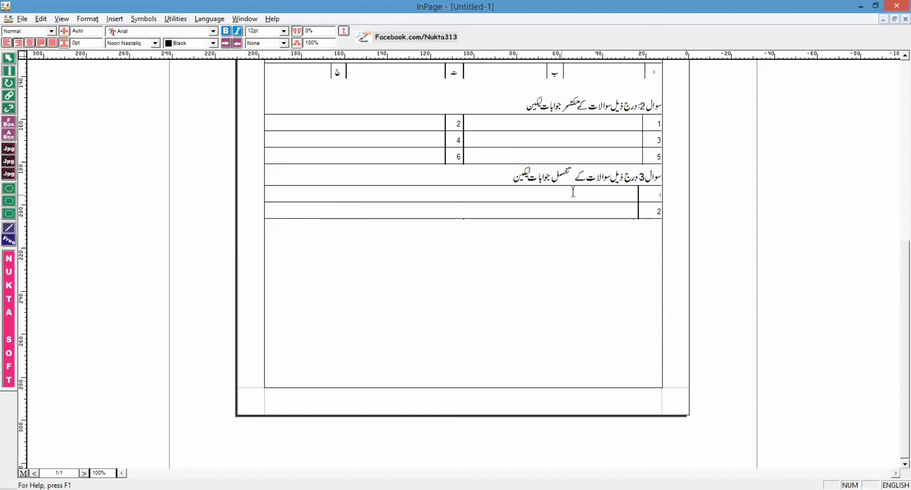
pyautogui.click(608, 211)
pyautogui.press('Right')
pyautogui.moveTo(896, 327); pyautogui.dragTo(895, 97)
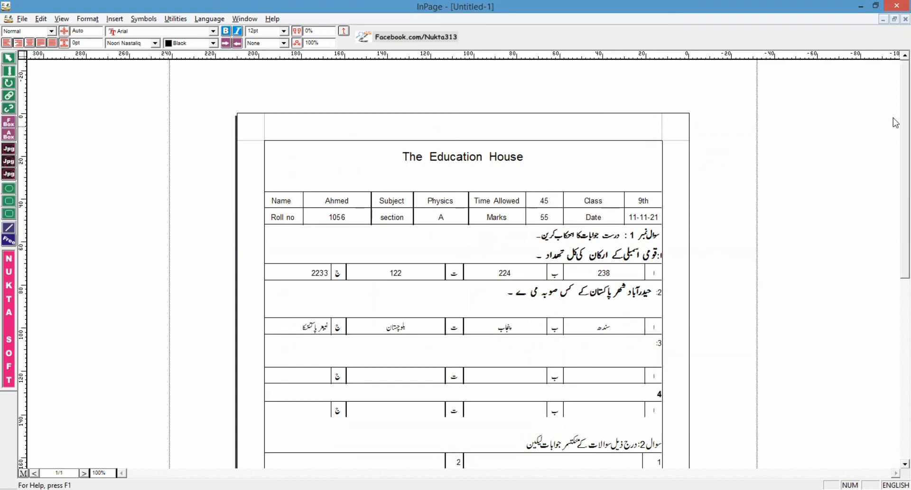
pyautogui.scroll(-5, 895, 143)
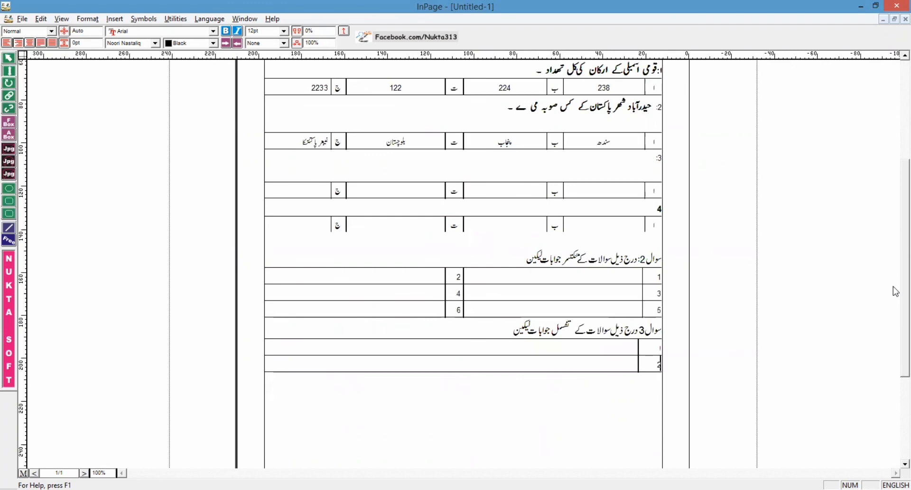
pyautogui.moveTo(902, 286); pyautogui.dragTo(902, 87)
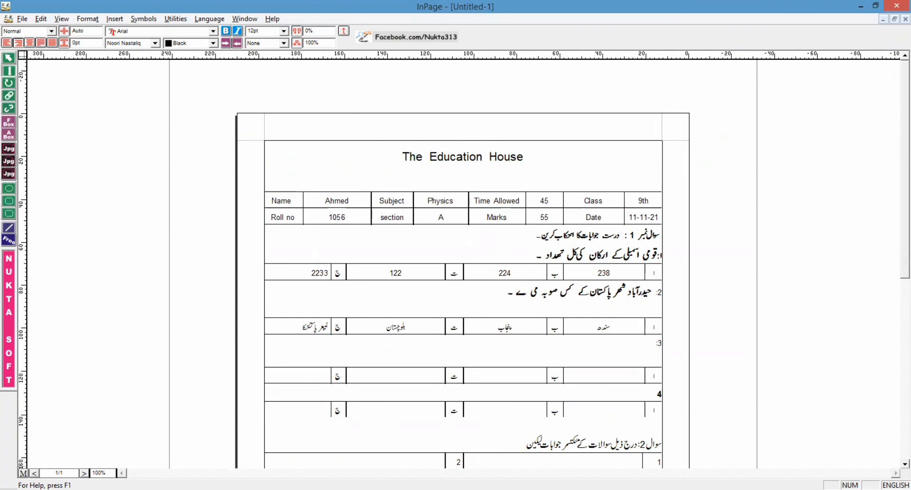
# Switch to the master page and draw a text box about 138 mm wide in the page's top margin
pyautogui.click(22, 473)
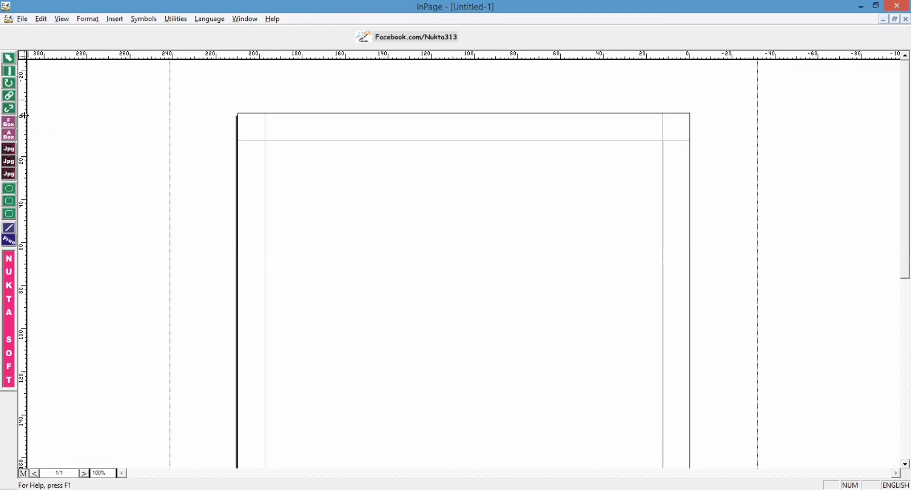
pyautogui.click(8, 138)
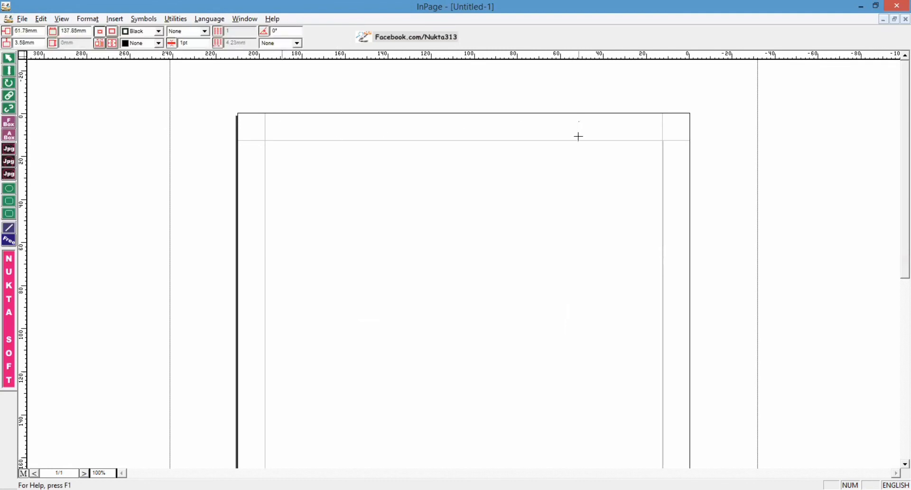
pyautogui.moveTo(281, 121); pyautogui.dragTo(578, 137)
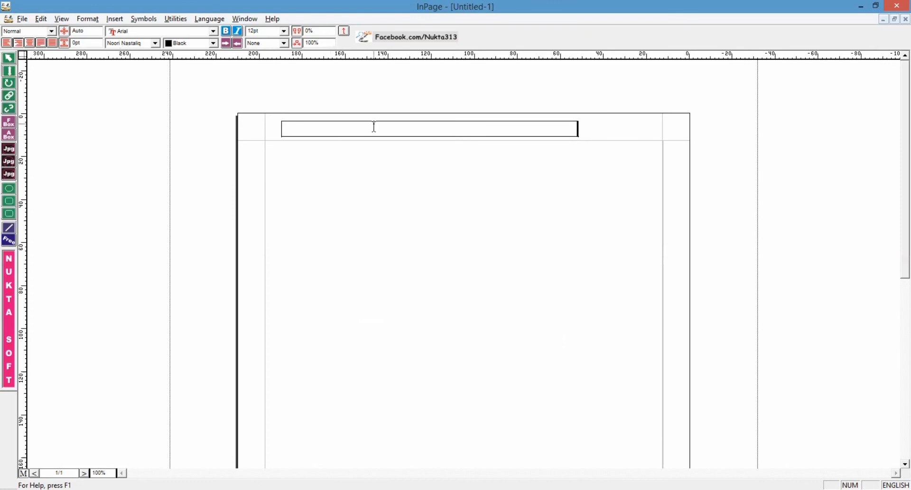
# Enter the header text "The Education House" in the master page text box
pyautogui.press('capslock')
pyautogui.write('T')
pyautogui.press('capslock')
pyautogui.write('he')
pyautogui.press('capslock')
pyautogui.write('E')
pyautogui.press('capslock')
pyautogui.write('ducation')
pyautogui.press('capslock')
pyautogui.write('H')
pyautogui.press('capslock')
pyautogui.write('ouse')
# Centre the header text "The Education House" within its text box
pyautogui.click(507, 130)
pyautogui.moveTo(507, 130); pyautogui.dragTo(578, 130)
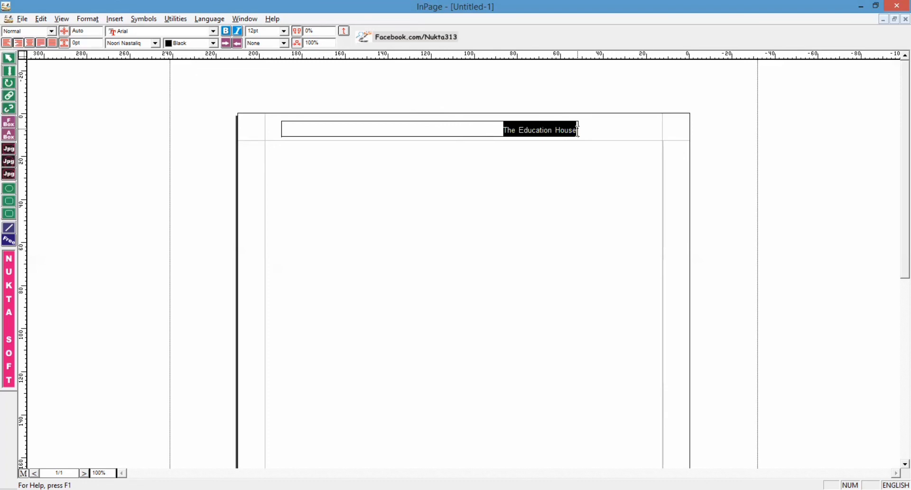
pyautogui.hotkey('ctrl', 'shift', 'c')
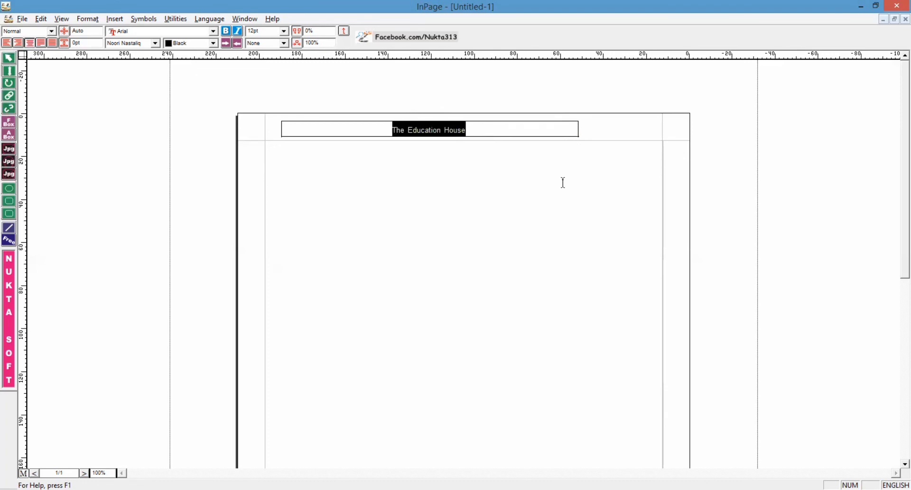
pyautogui.click(517, 134)
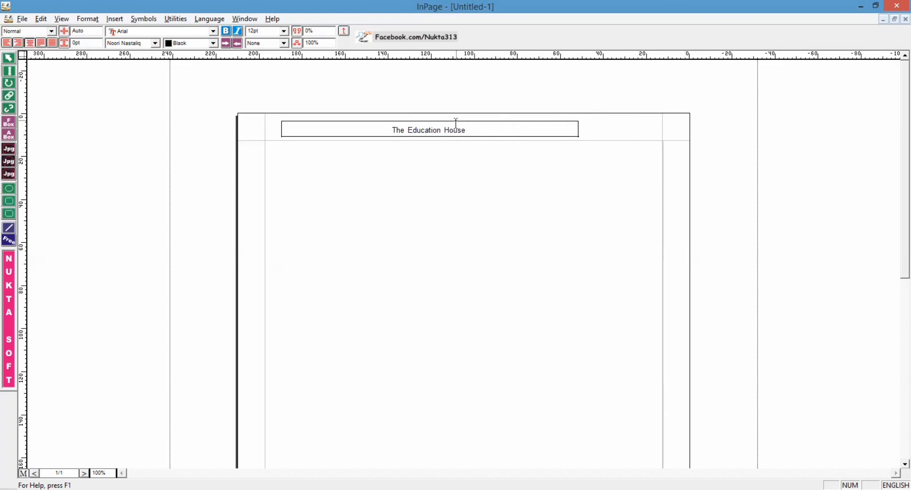
pyautogui.click(8, 59)
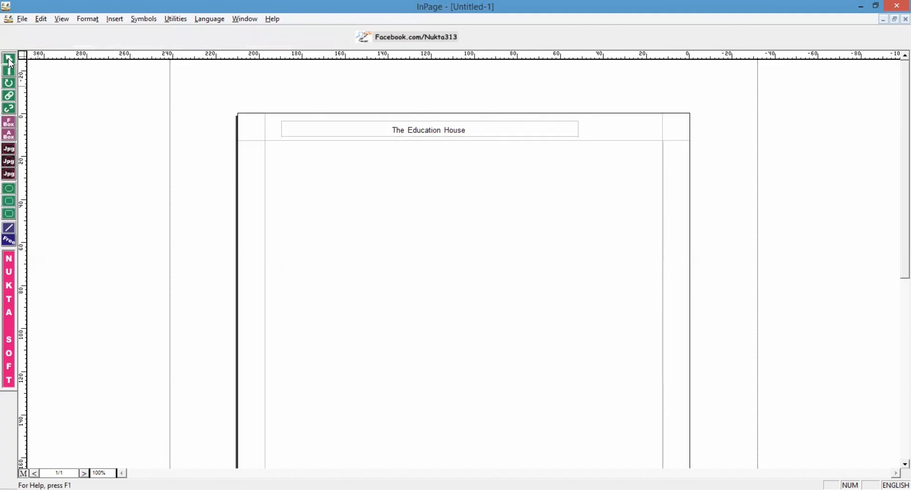
pyautogui.click(430, 222)
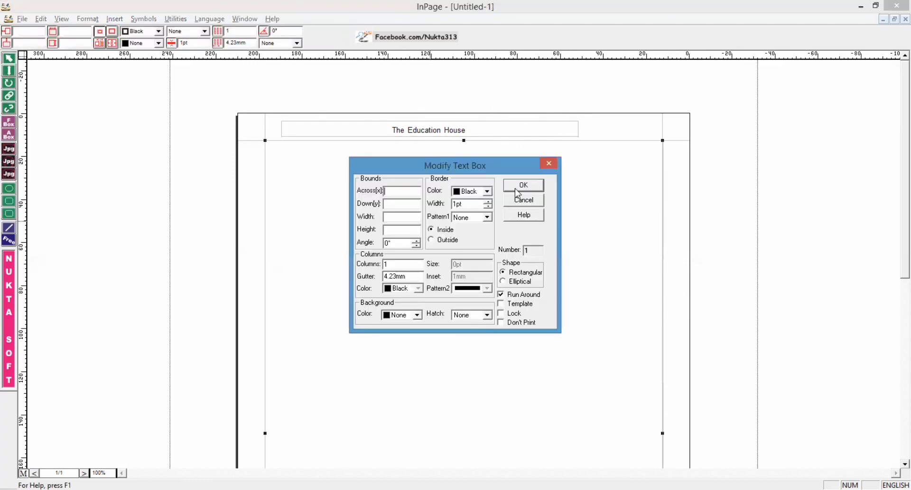
pyautogui.click(521, 187)
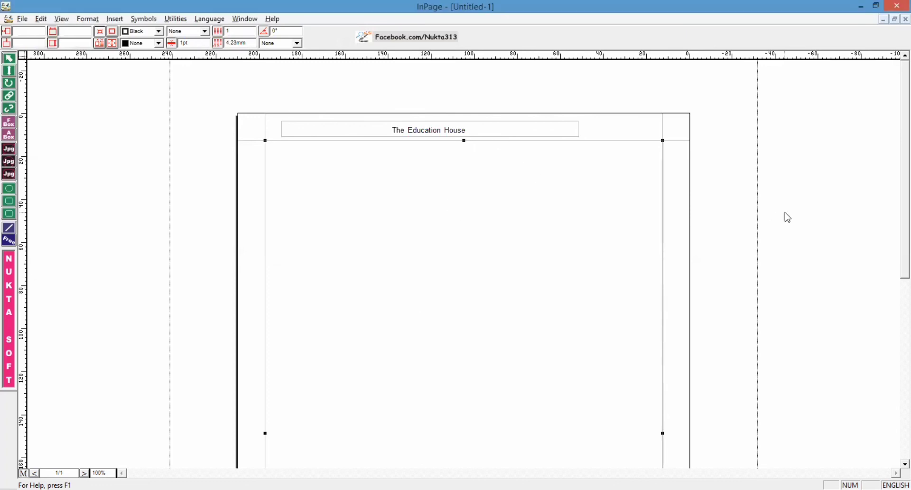
pyautogui.scroll(-3, 896, 293)
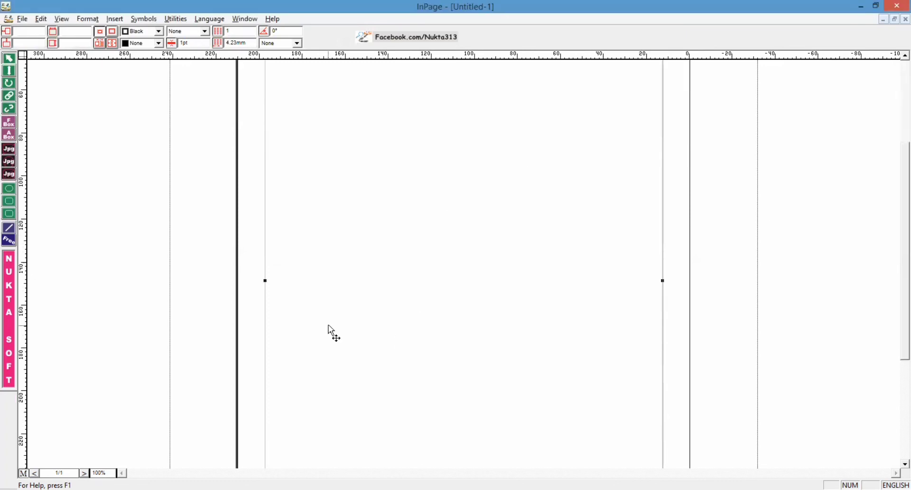
# Return from the master page to the document page and check the exam paper from its header to the page end
pyautogui.click(23, 473)
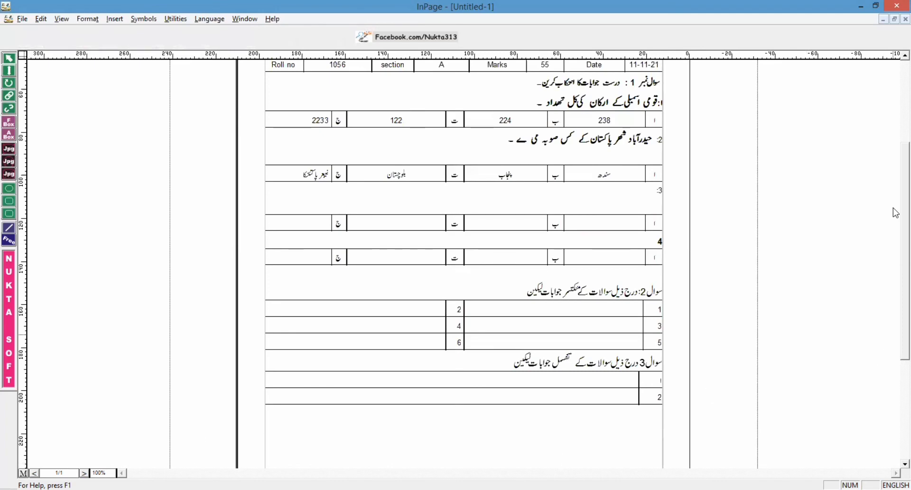
pyautogui.scroll(3, 896, 102)
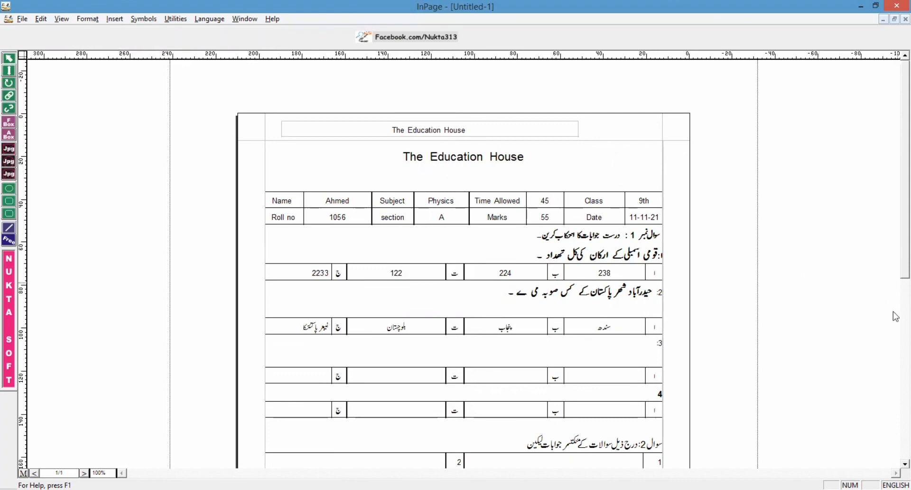
pyautogui.scroll(-3, 895, 327)
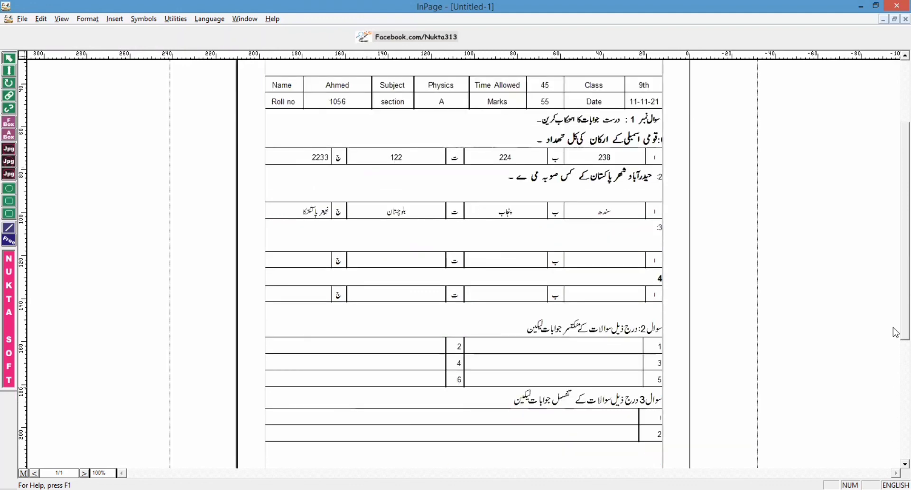
pyautogui.moveTo(903, 331); pyautogui.dragTo(897, 437)
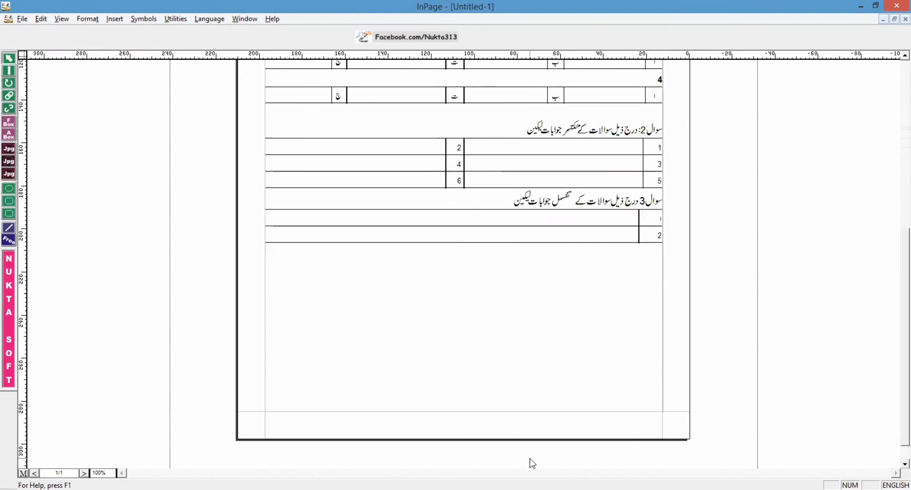